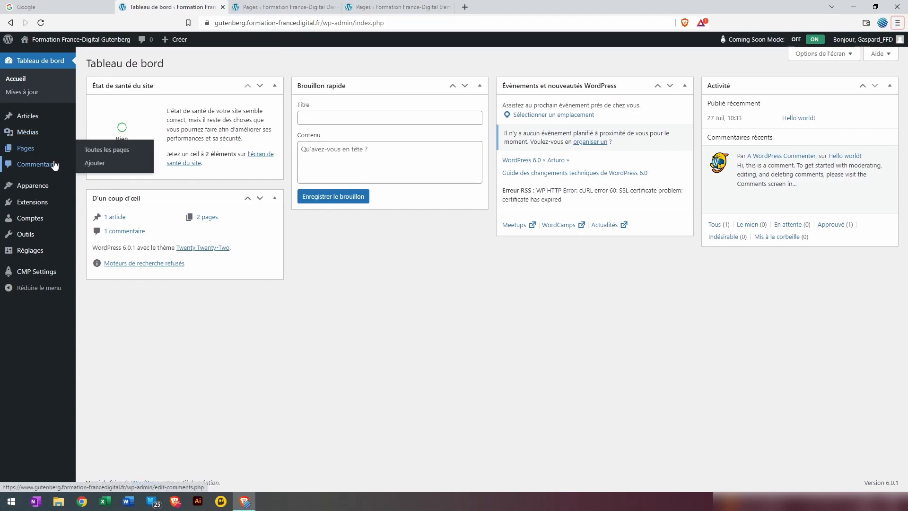
# Open the Contactez-nous page in the block editor from the Pages list
pyautogui.moveTo(51, 150)
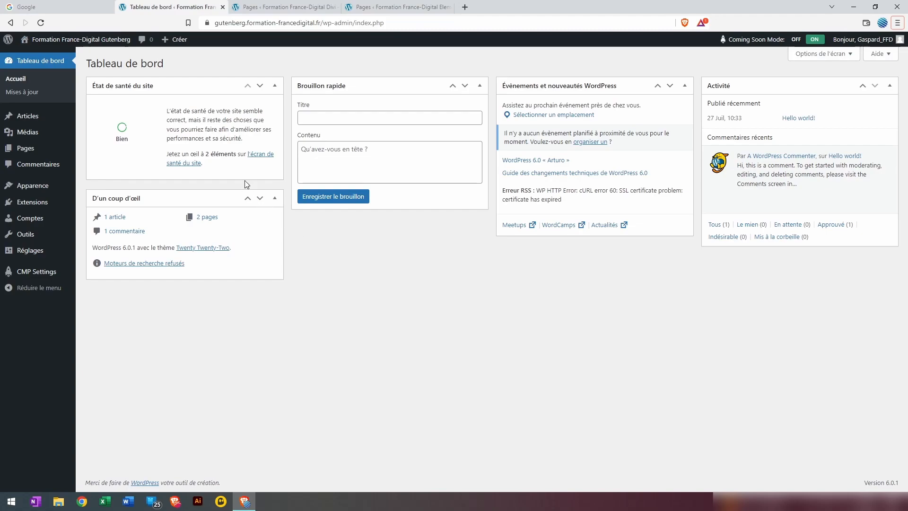
pyautogui.click(45, 151)
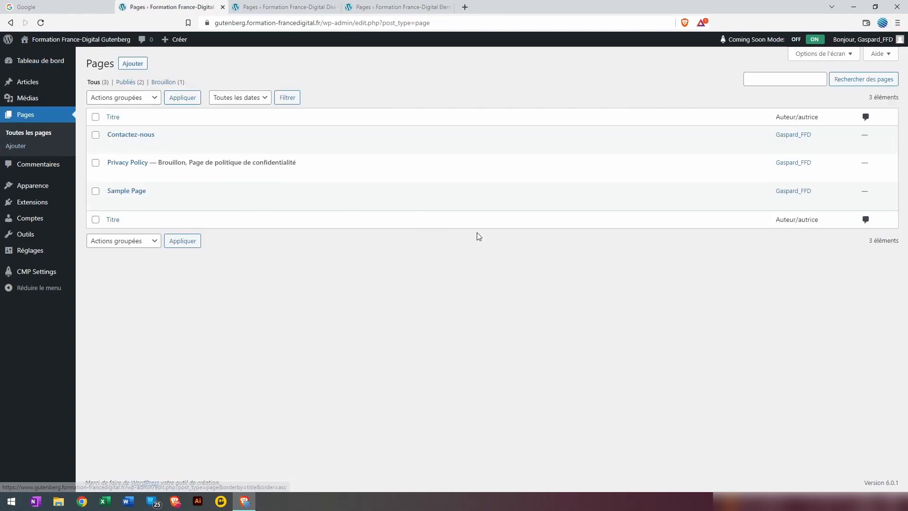
pyautogui.moveTo(264, 139)
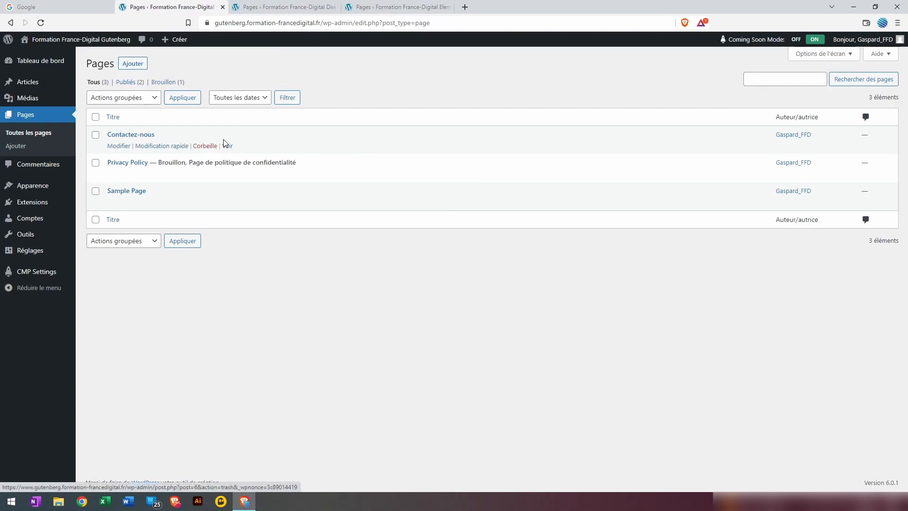
pyautogui.click(125, 147)
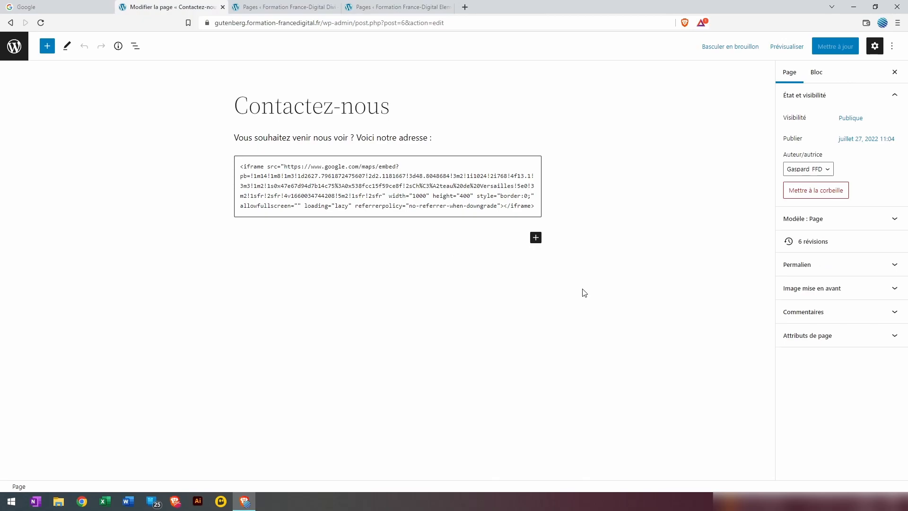
# Add a paragraph 'Notre numéro de téléphone :' with the phone number below the map, then select the number
pyautogui.click(537, 239)
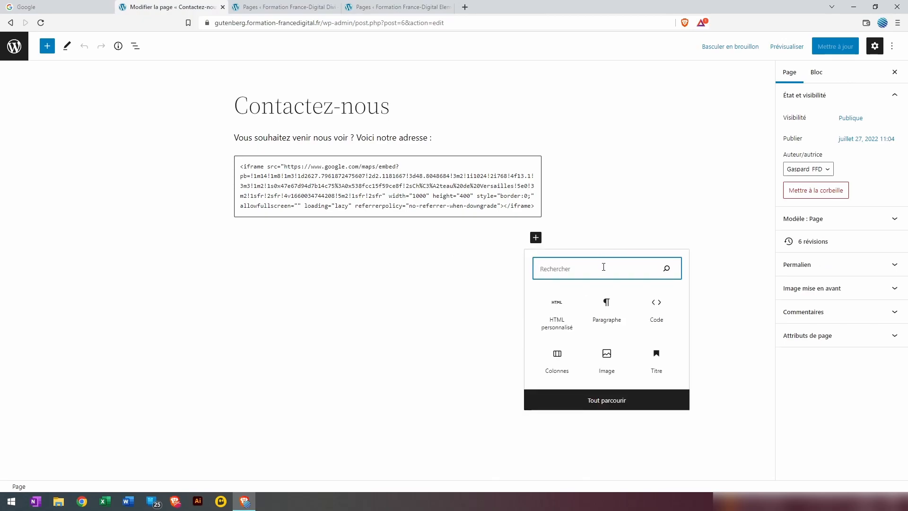
pyautogui.click(612, 307)
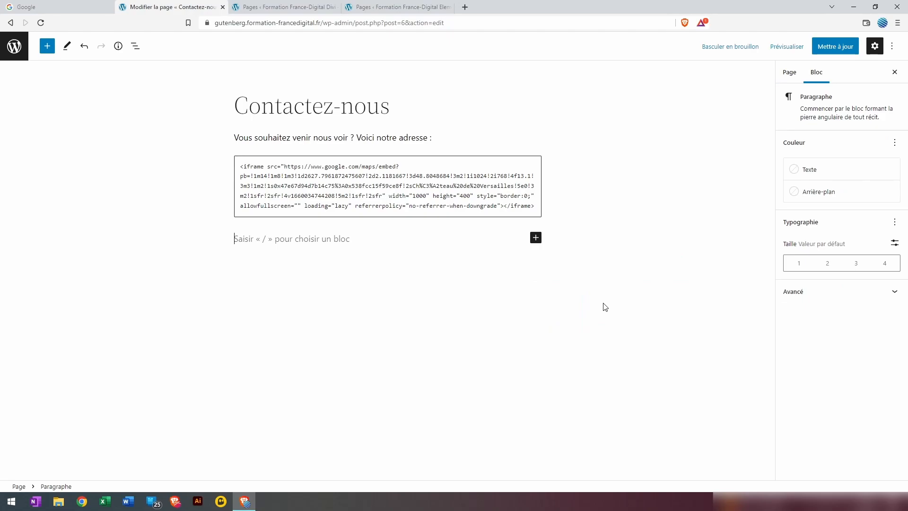
pyautogui.write('Notre numéro ')
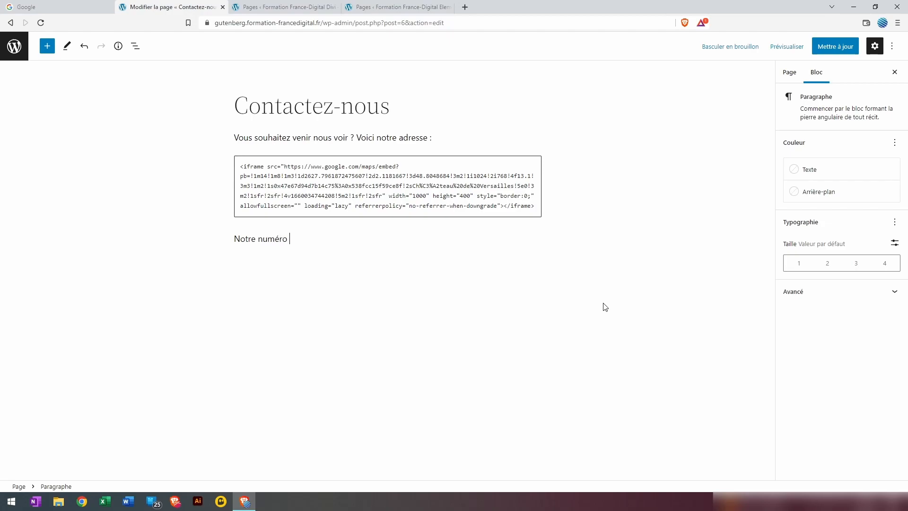
pyautogui.write('de téléphone : 0612345678')
pyautogui.rightClick(465, 316)
pyautogui.click(400, 246)
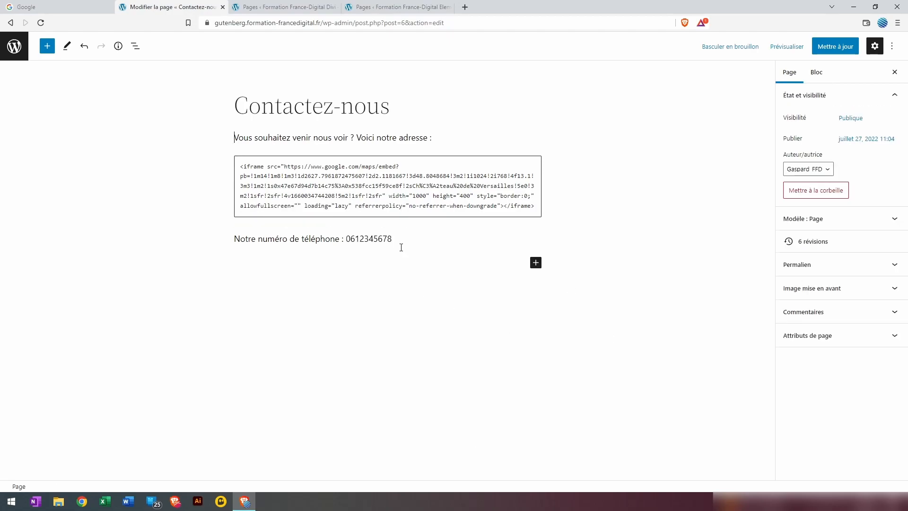
pyautogui.click(390, 240)
pyautogui.moveTo(392, 241); pyautogui.dragTo(346, 239)
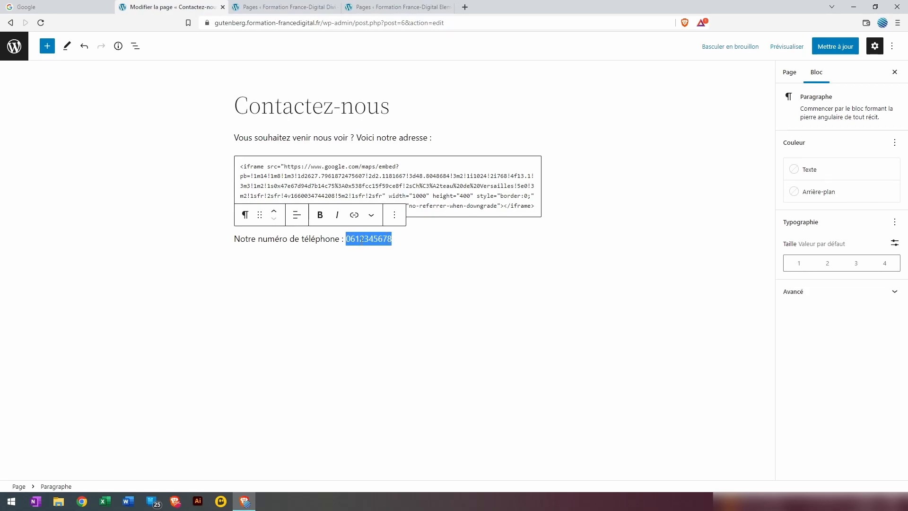
# Link the phone number to tel: plus the number, then start a new empty paragraph
pyautogui.click(355, 216)
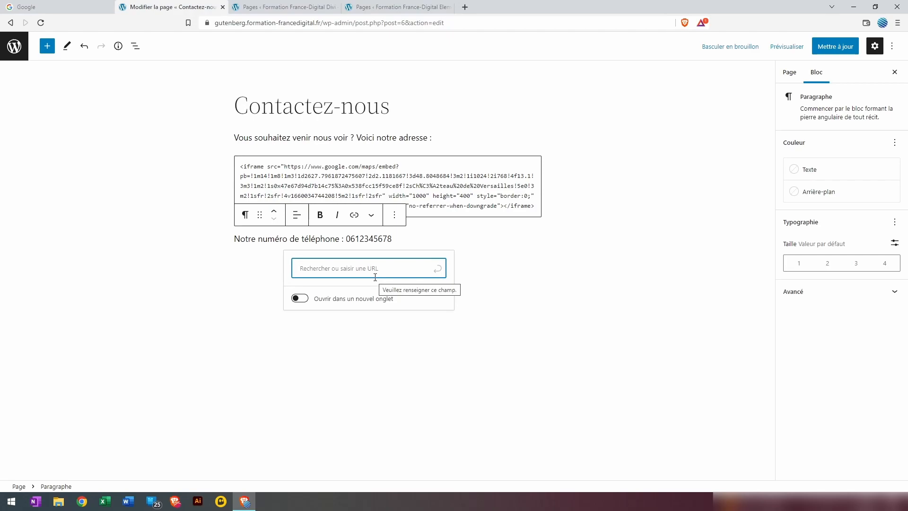
pyautogui.write('tel')
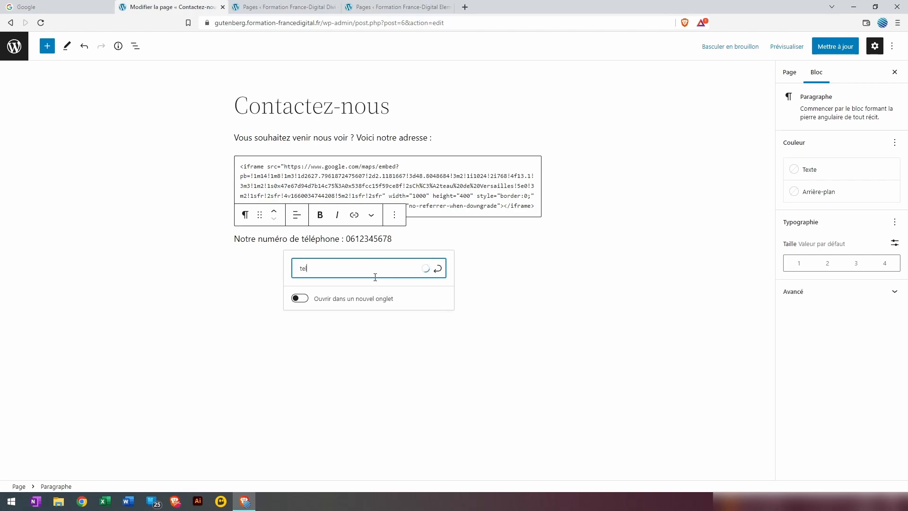
pyautogui.write(':')
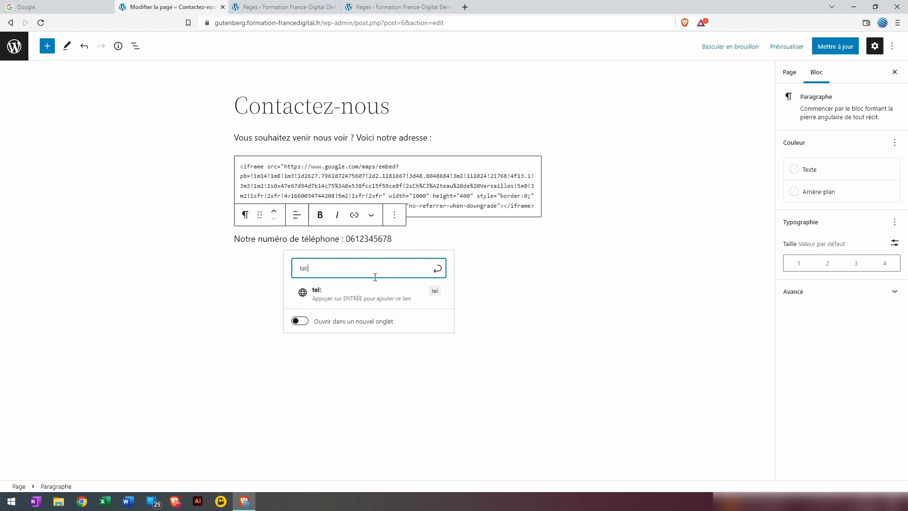
pyautogui.write('0612345678')
pyautogui.click(383, 297)
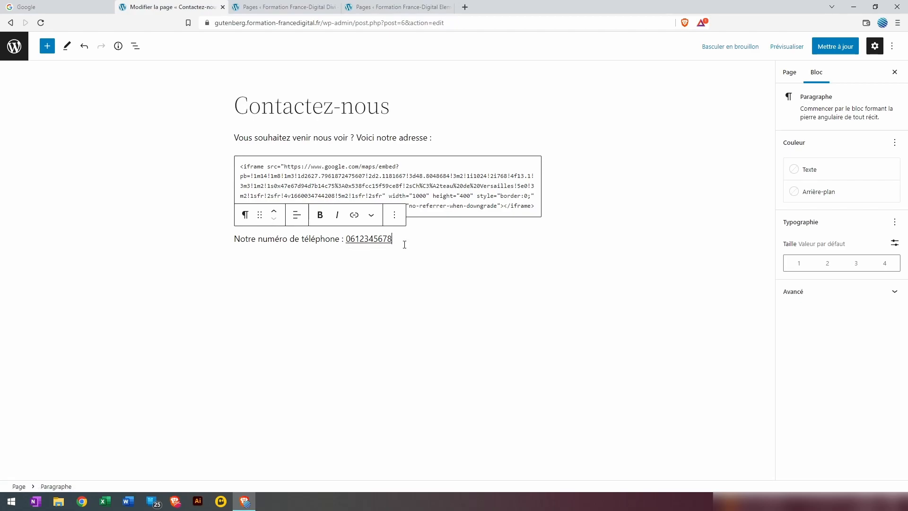
pyautogui.press('Return')
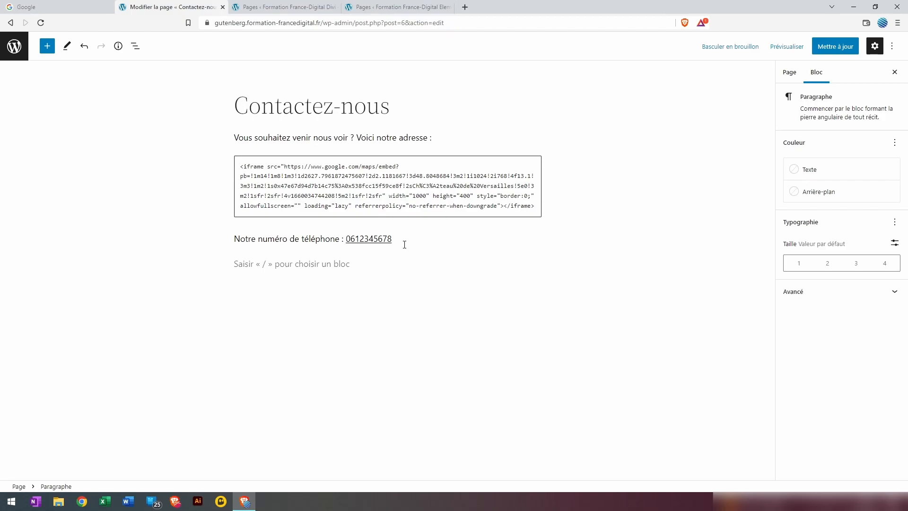
# Add the line 'Voici notre mail :' with the contact e-mail address, linked as mailto: plus the address
pyautogui.write('Voici notre mail ')
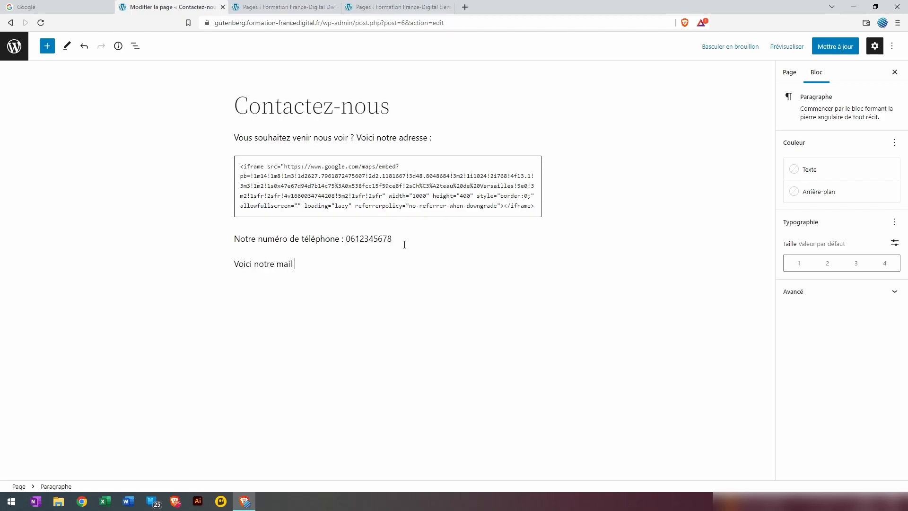
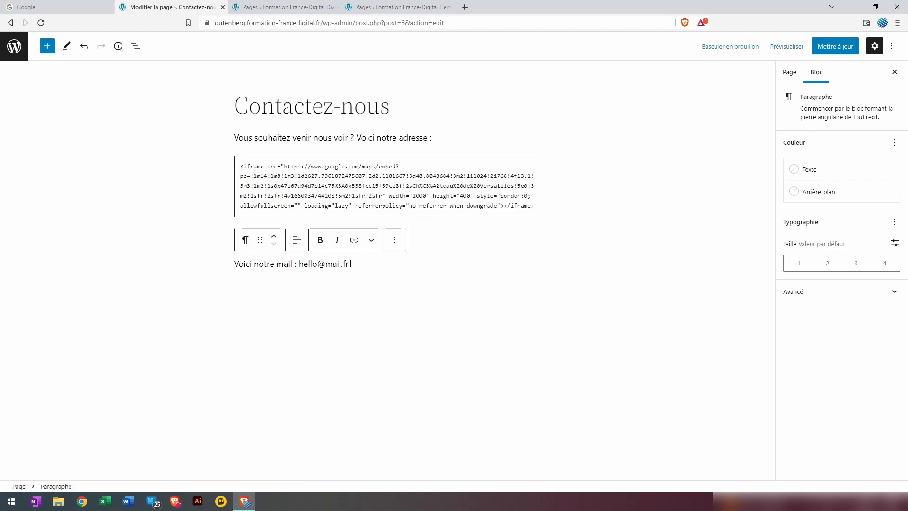
pyautogui.moveTo(350, 263); pyautogui.dragTo(296, 264)
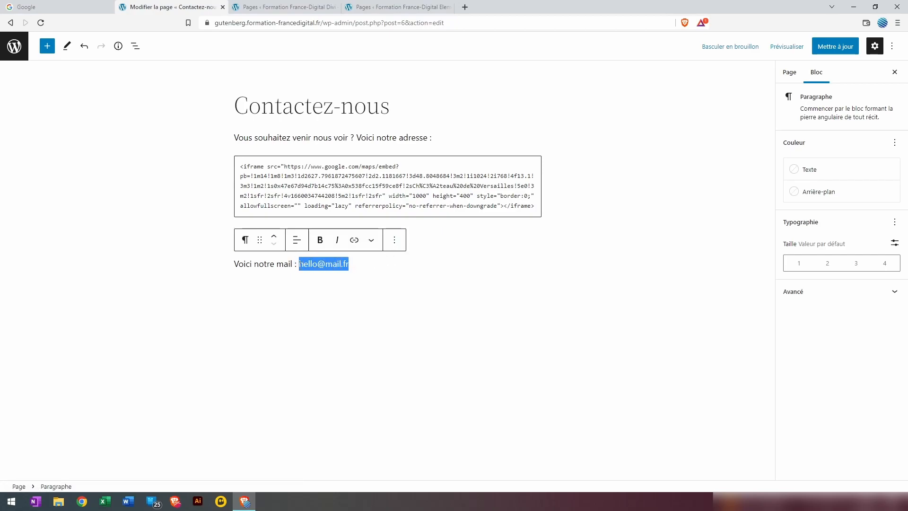
pyautogui.click(354, 240)
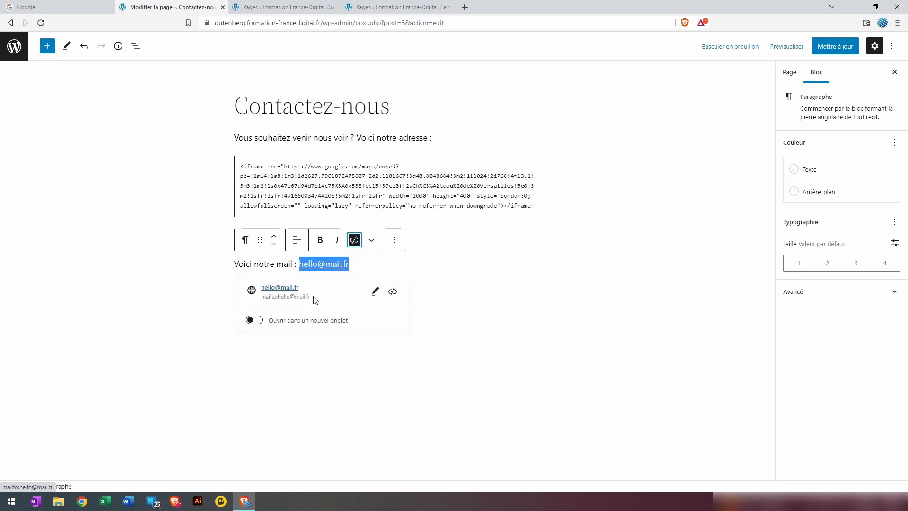
pyautogui.click(375, 292)
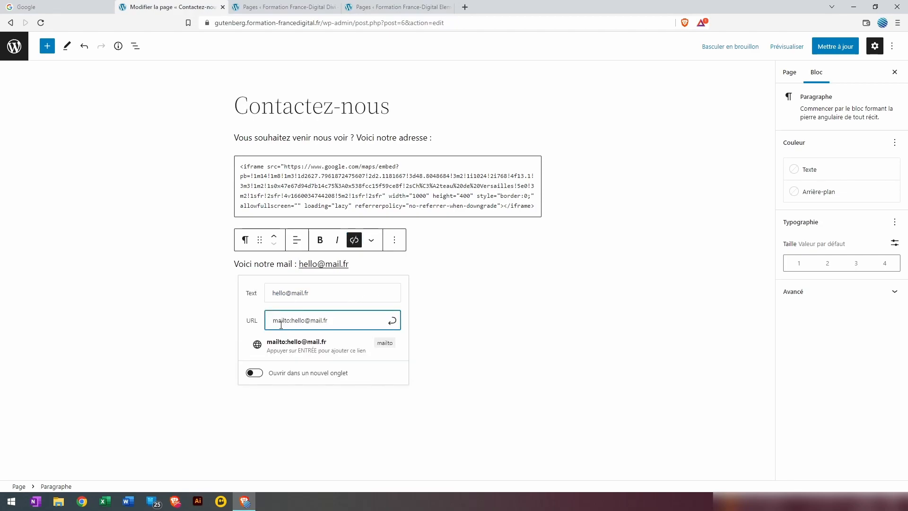
pyautogui.moveTo(273, 322); pyautogui.dragTo(331, 324)
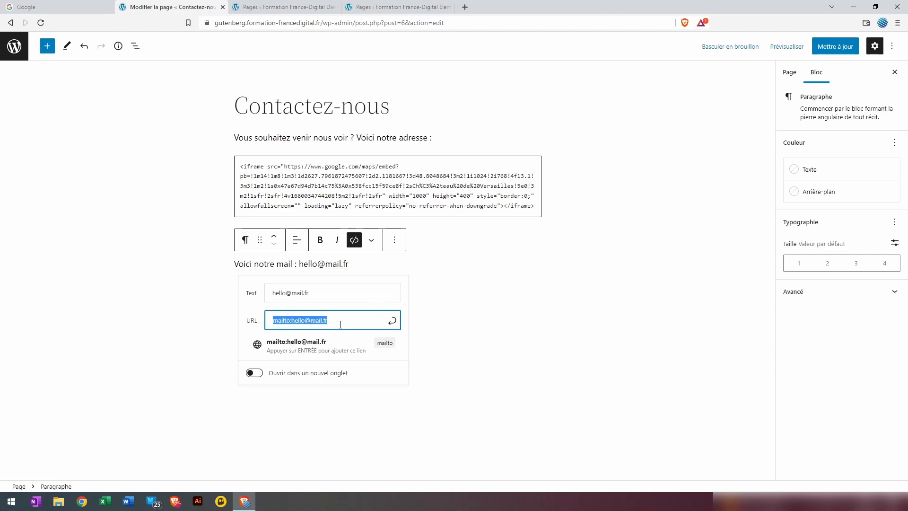
pyautogui.write('mailto')
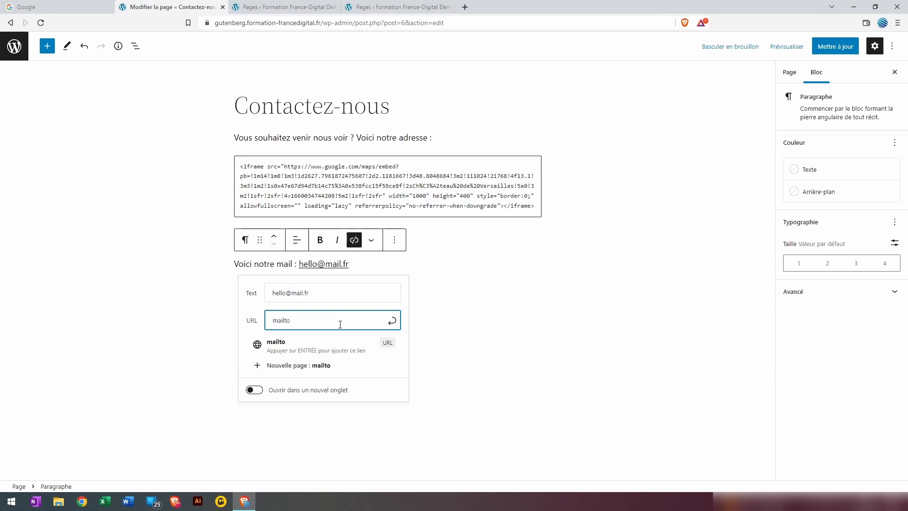
pyautogui.write(':')
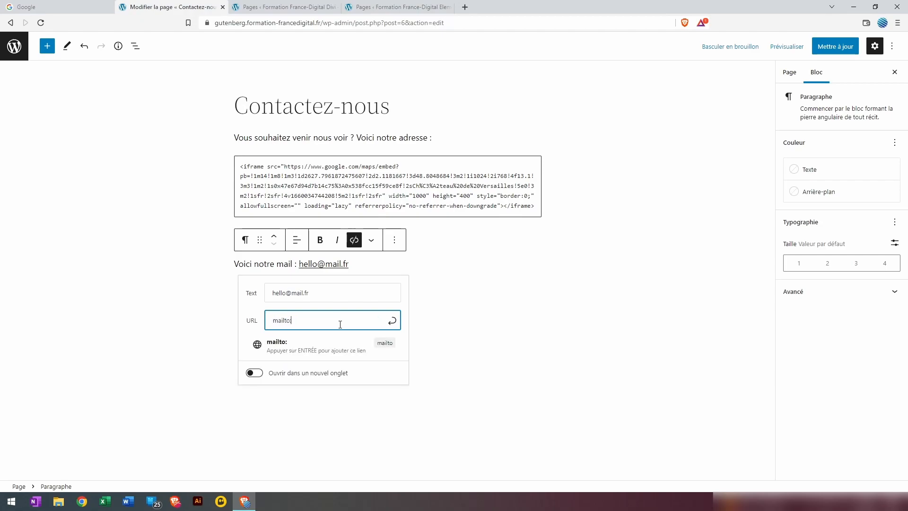
pyautogui.press('Return')
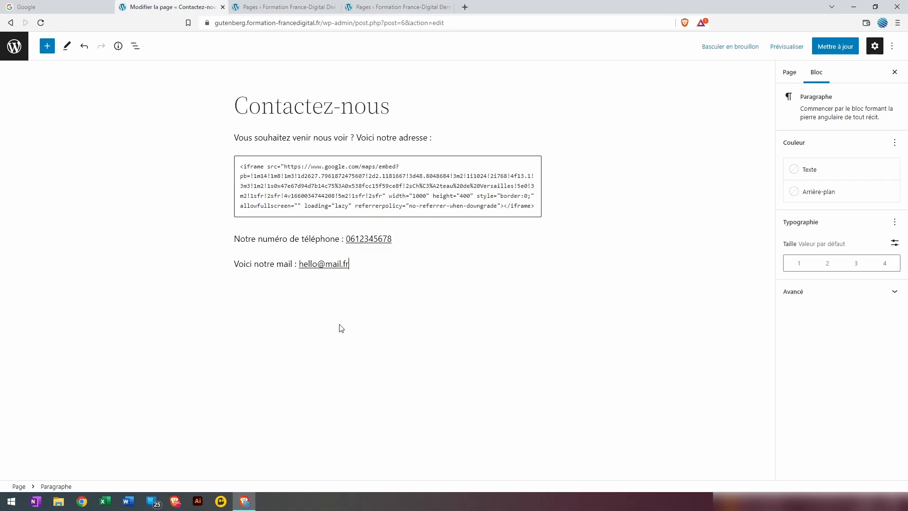
# Preview the Contactez-nous page in a new tab and scroll to the contact lines
pyautogui.click(394, 295)
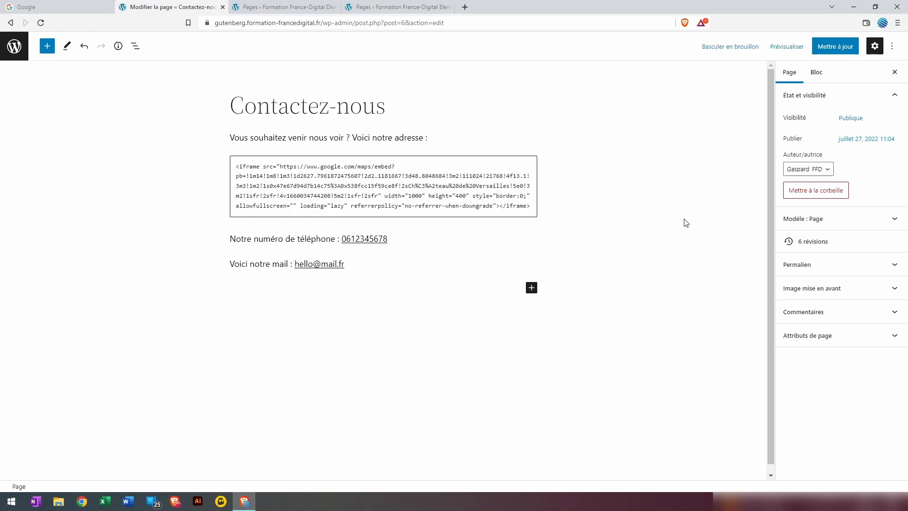
pyautogui.click(795, 53)
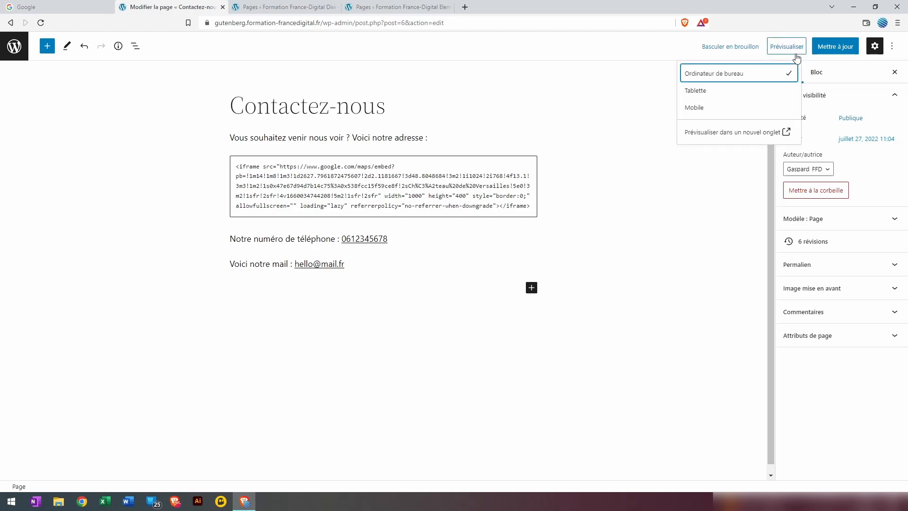
pyautogui.click(738, 134)
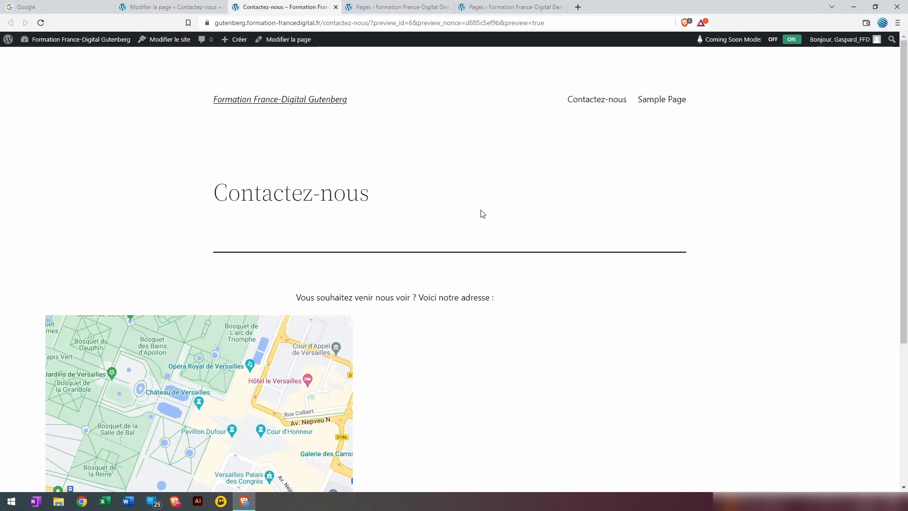
pyautogui.scroll(-5, 480, 213)
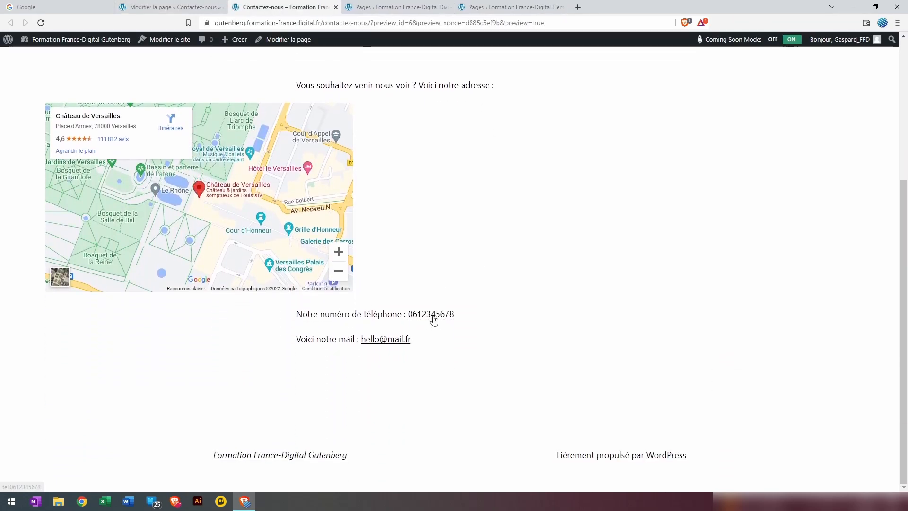
# Test the phone and mail links, cancelling each app prompt, then go to the Divi site's Pages list
pyautogui.click(447, 322)
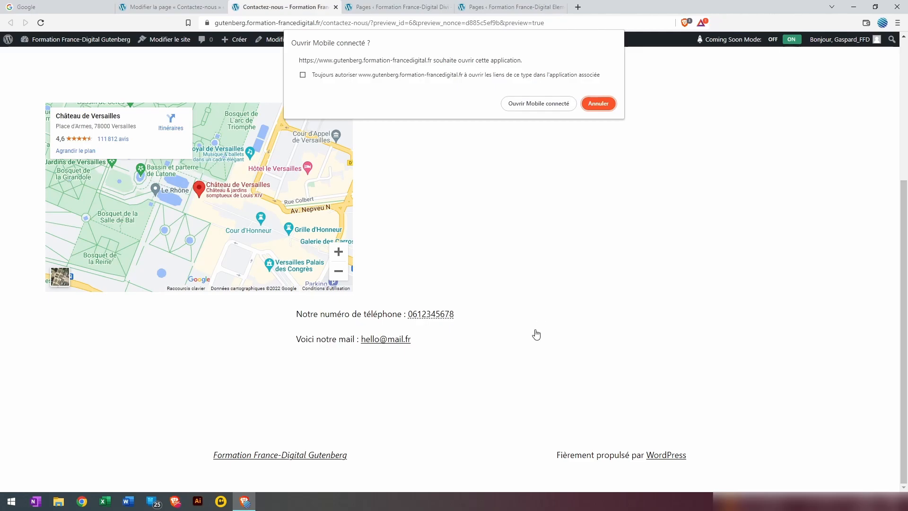
pyautogui.click(598, 103)
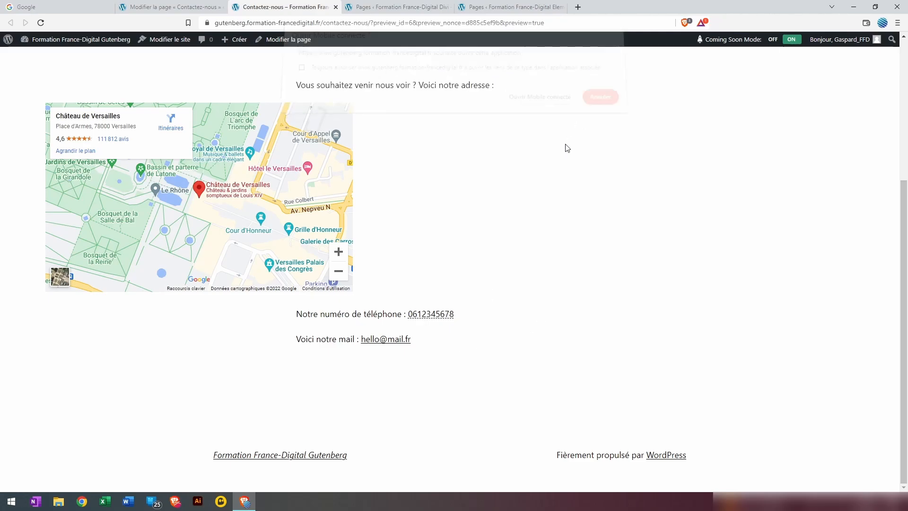
pyautogui.click(400, 346)
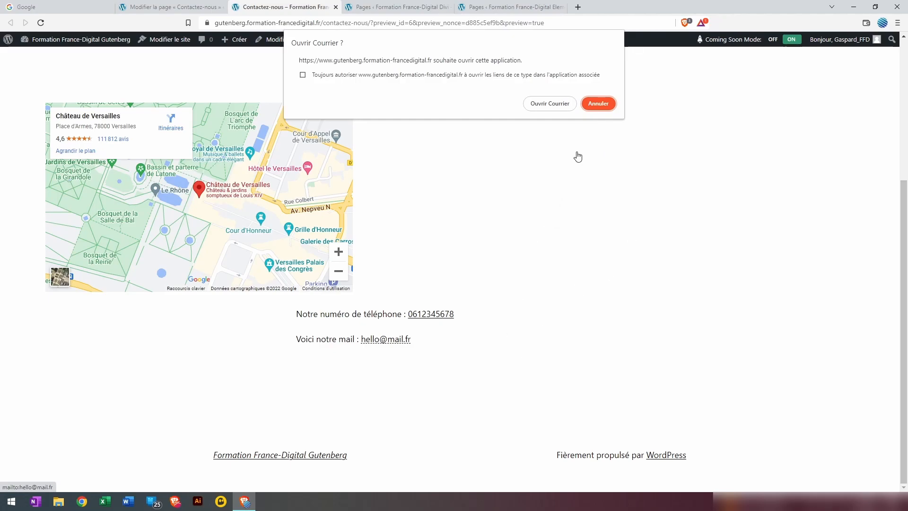
pyautogui.click(602, 103)
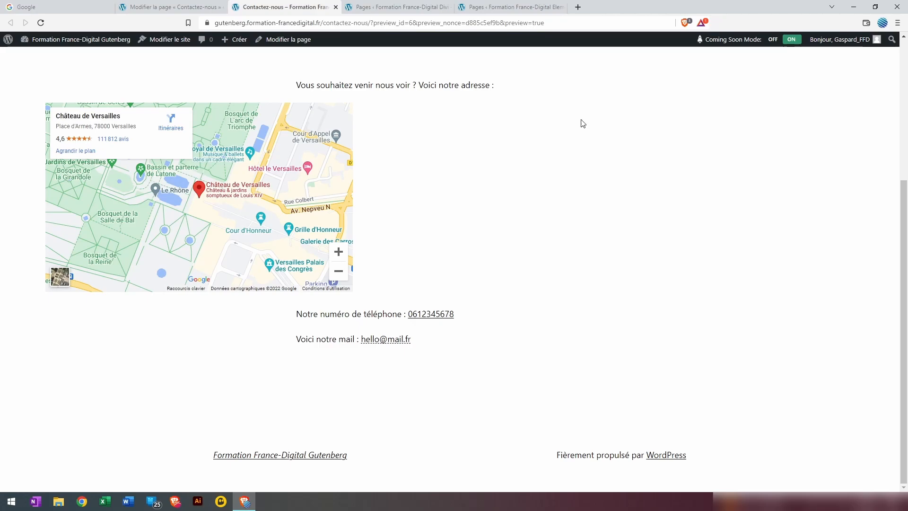
pyautogui.click(381, 9)
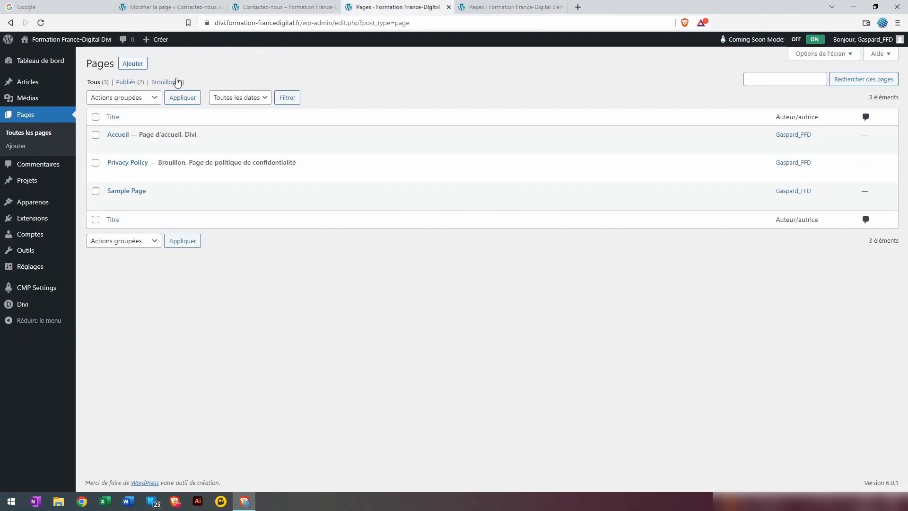
# Open Accueil in the Divi builder and start inserting a module below the footer's Call Us
pyautogui.moveTo(118, 148)
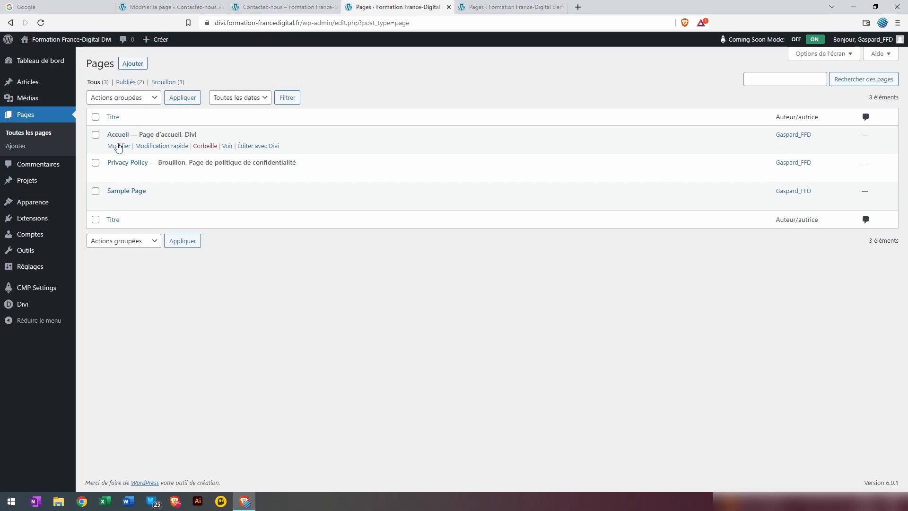
pyautogui.click(257, 148)
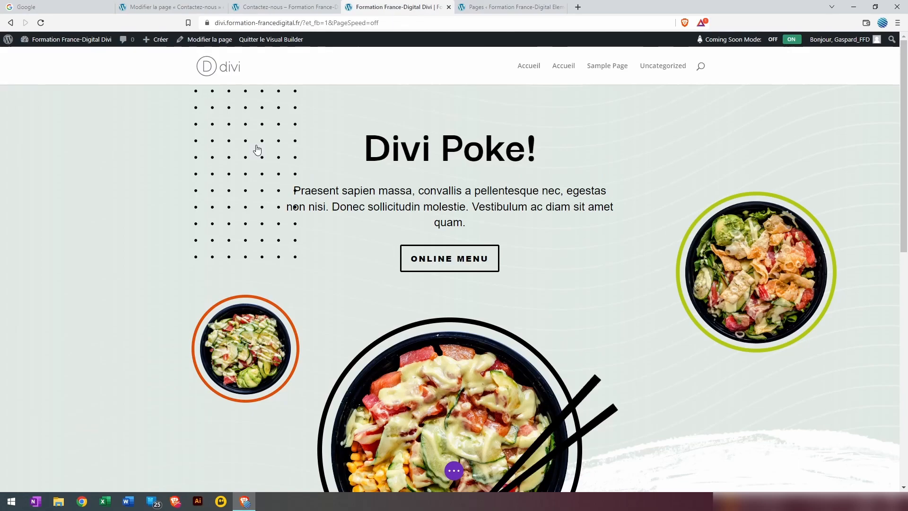
pyautogui.scroll(-6, 437, 204)
pyautogui.scroll(-20, 438, 204)
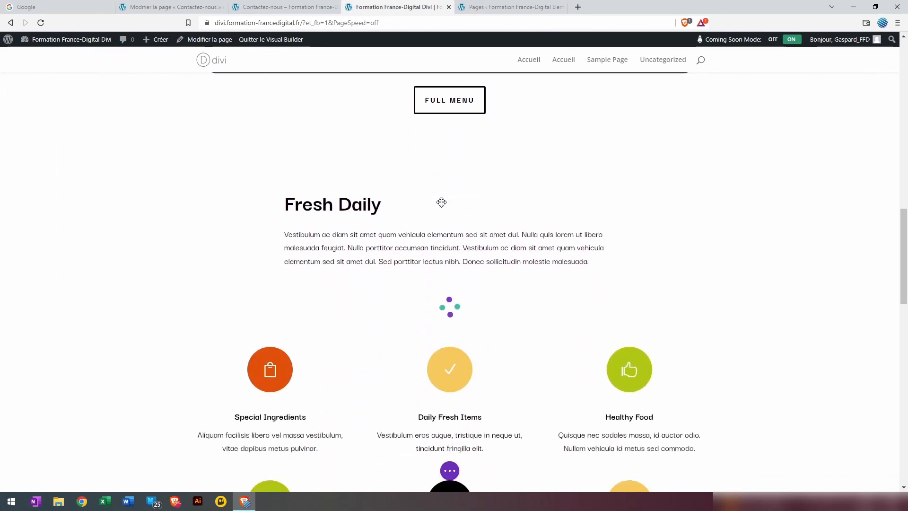
pyautogui.scroll(-4, 442, 201)
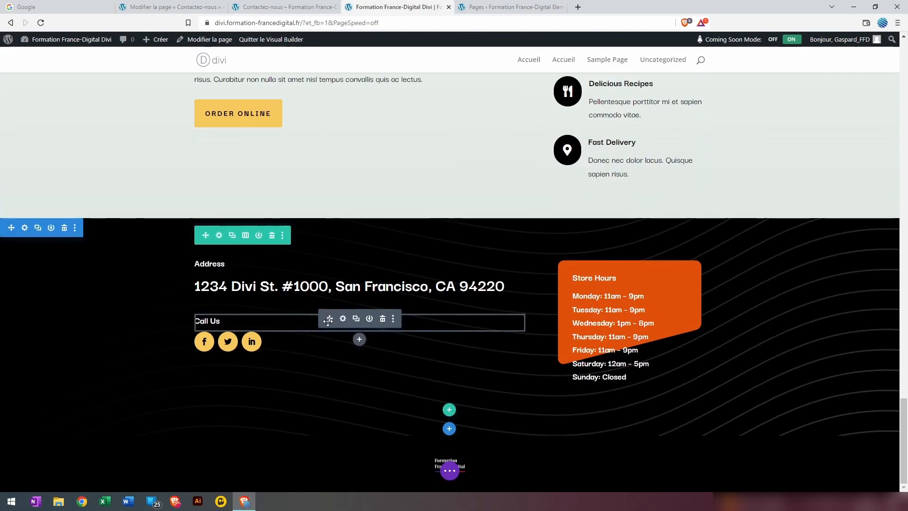
pyautogui.click(359, 340)
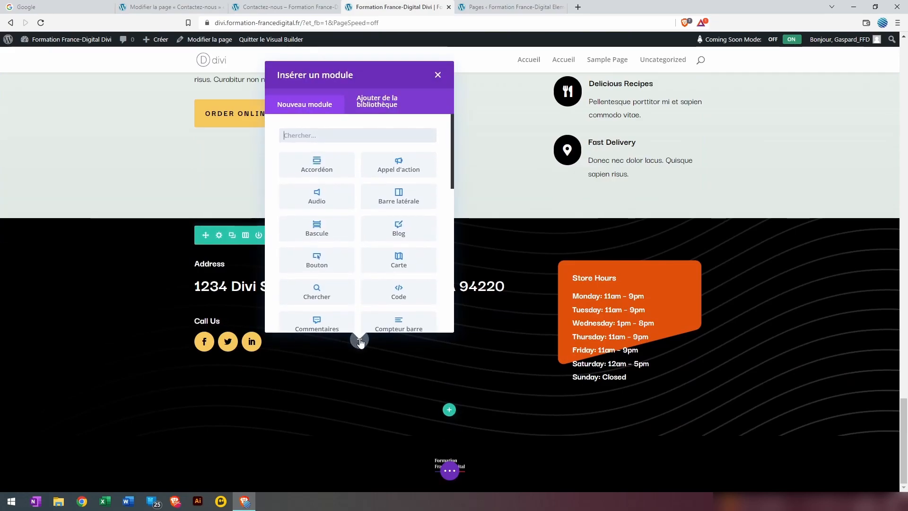
# Insert a Texte module under Call Us, replacing its placeholder with the phone number
pyautogui.write('text')
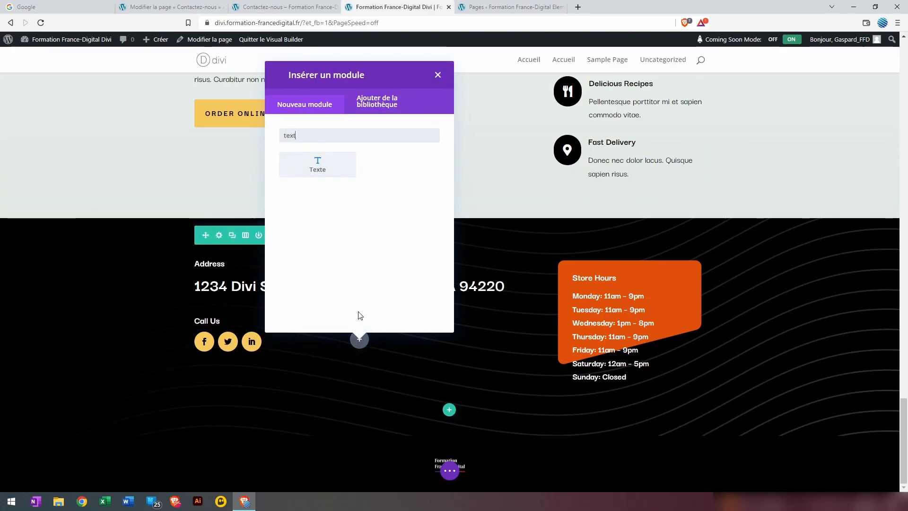
pyautogui.click(329, 162)
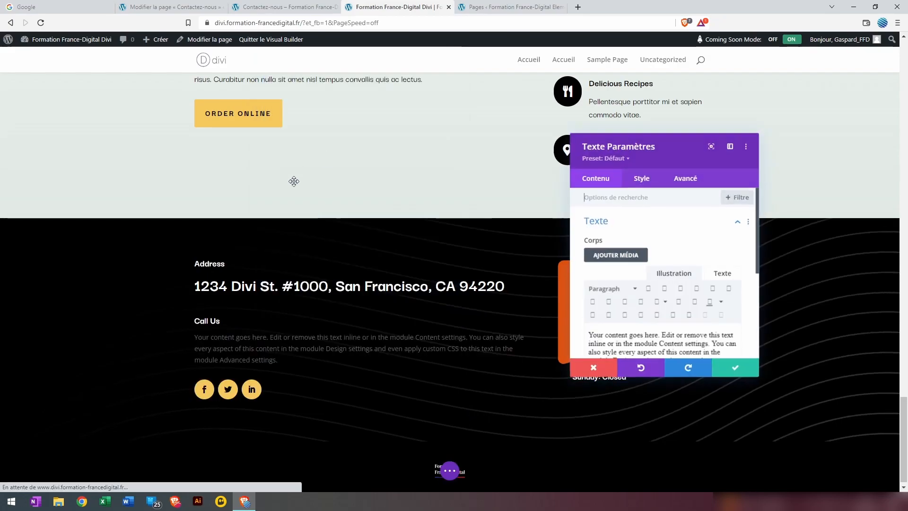
pyautogui.scroll(-2, 659, 237)
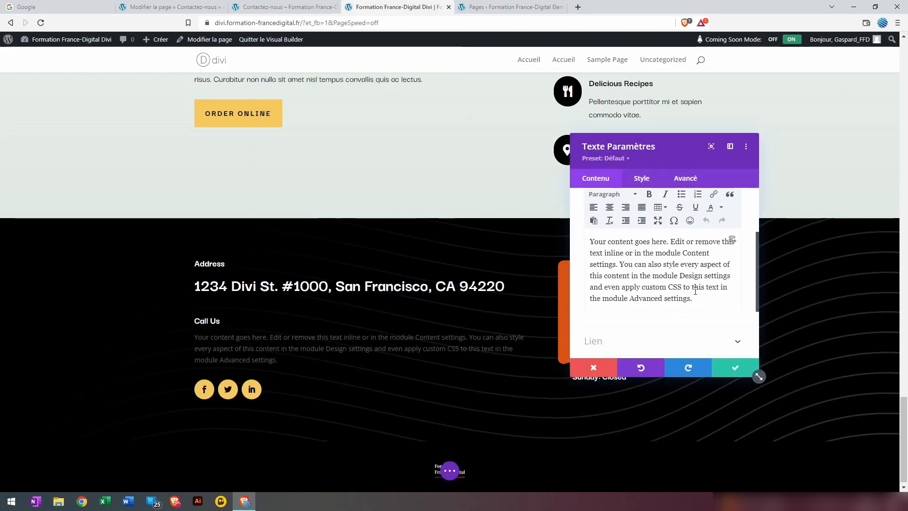
pyautogui.moveTo(710, 302); pyautogui.dragTo(588, 238)
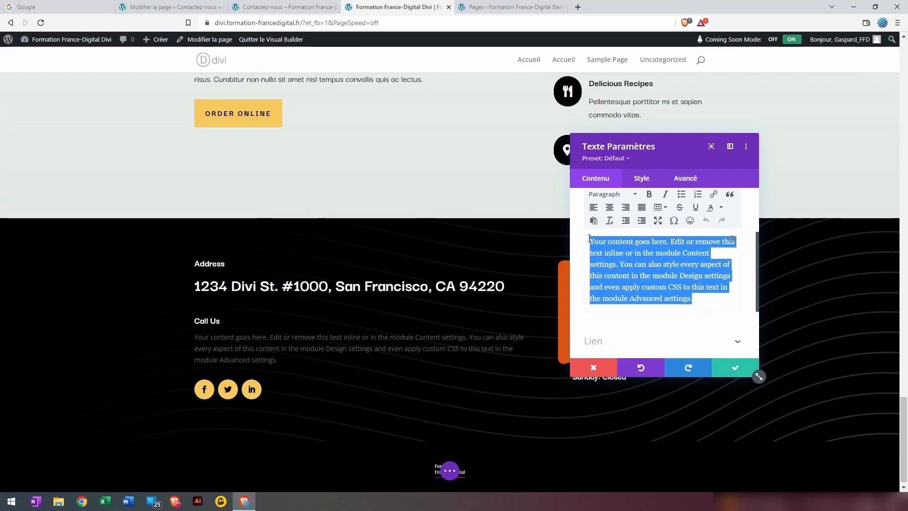
pyautogui.write('0612345678')
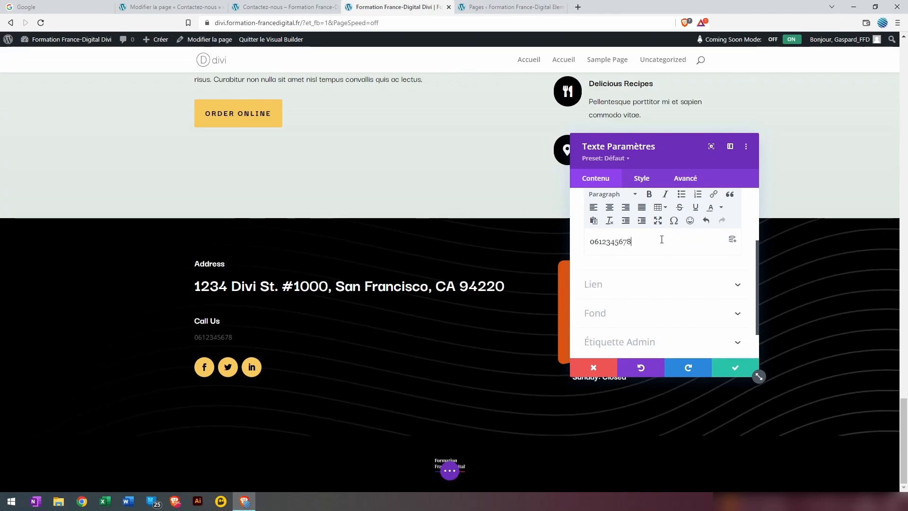
# Link the phone number to tel: plus the number and save the module
pyautogui.scroll(1, 662, 239)
pyautogui.moveTo(632, 289); pyautogui.dragTo(589, 289)
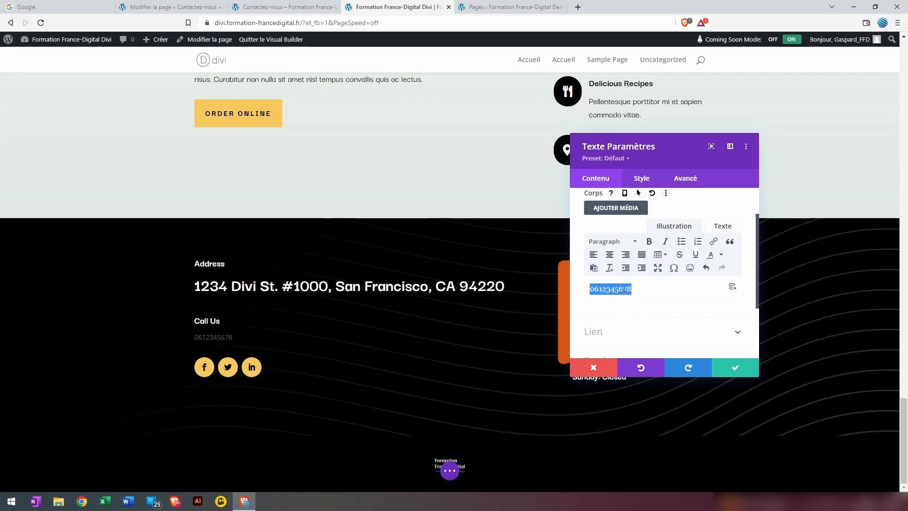
pyautogui.click(714, 244)
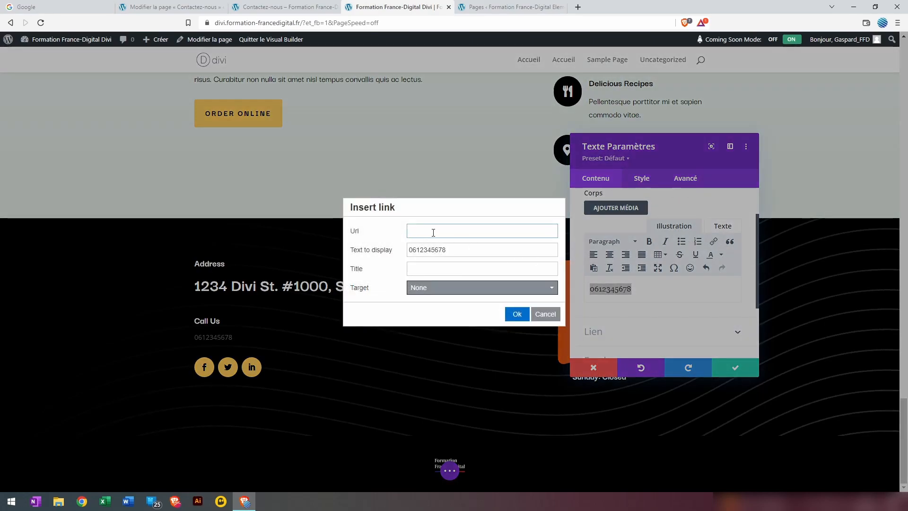
pyautogui.write('tel:0612345678')
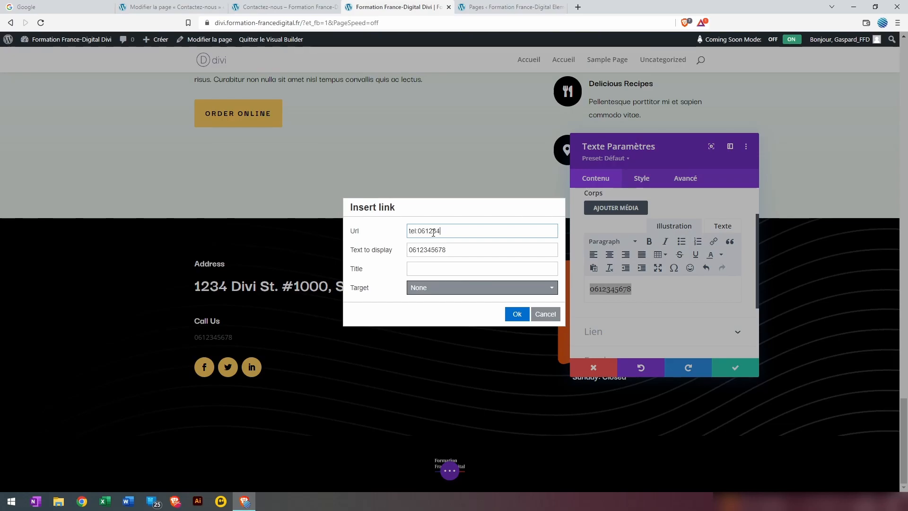
pyautogui.click(516, 314)
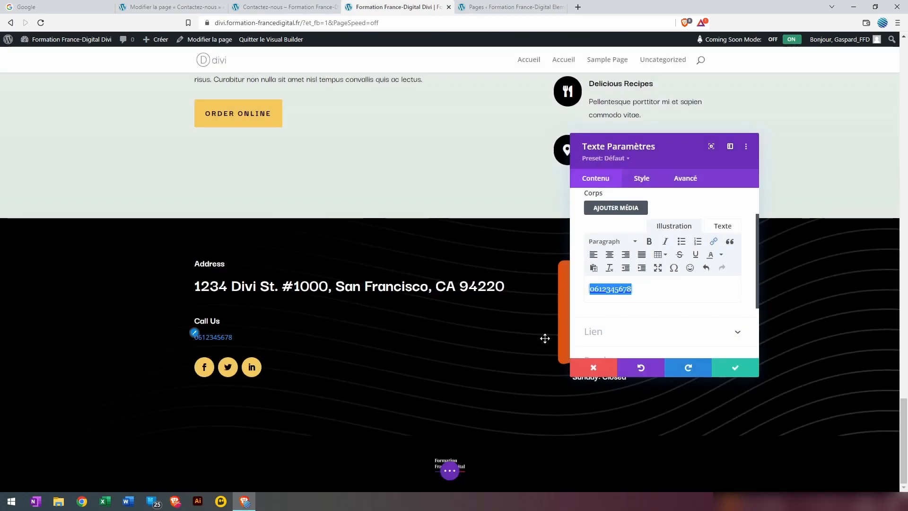
pyautogui.click(734, 370)
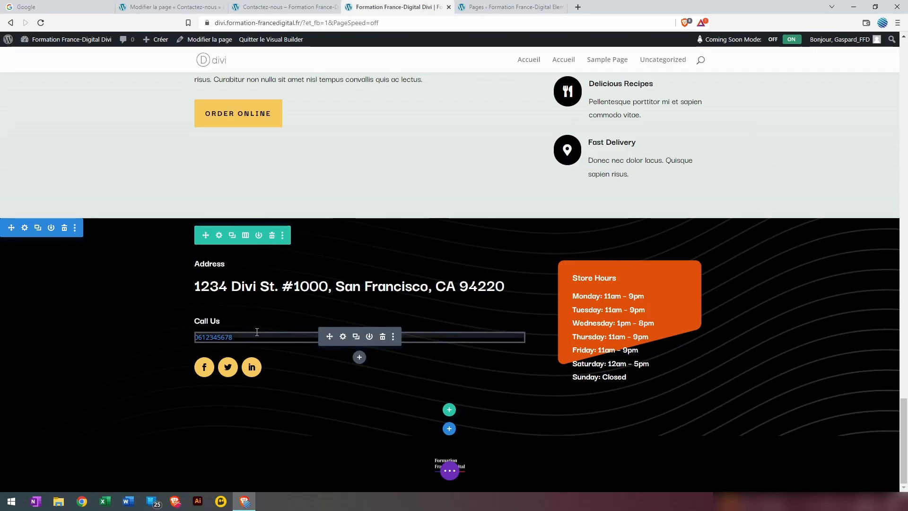
# Insert a second Texte module below the phone number containing the contact e-mail address, then select it
pyautogui.click(360, 359)
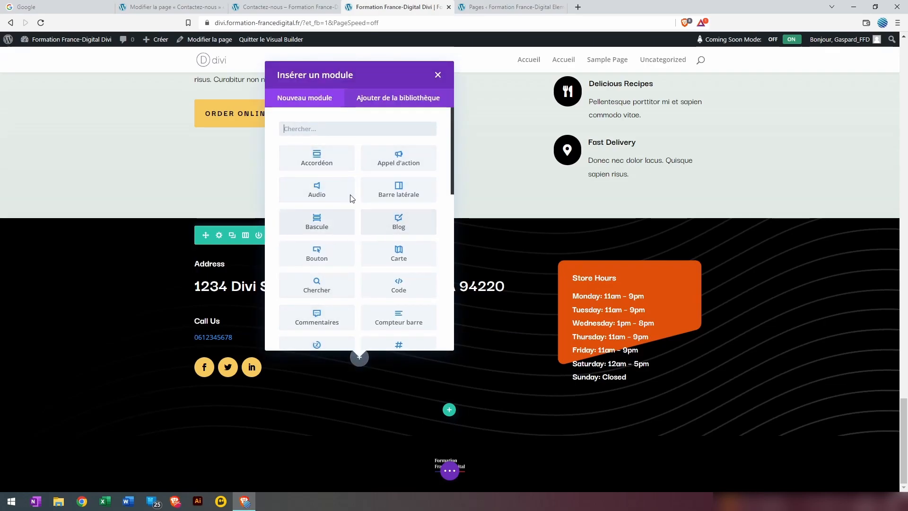
pyautogui.write('te')
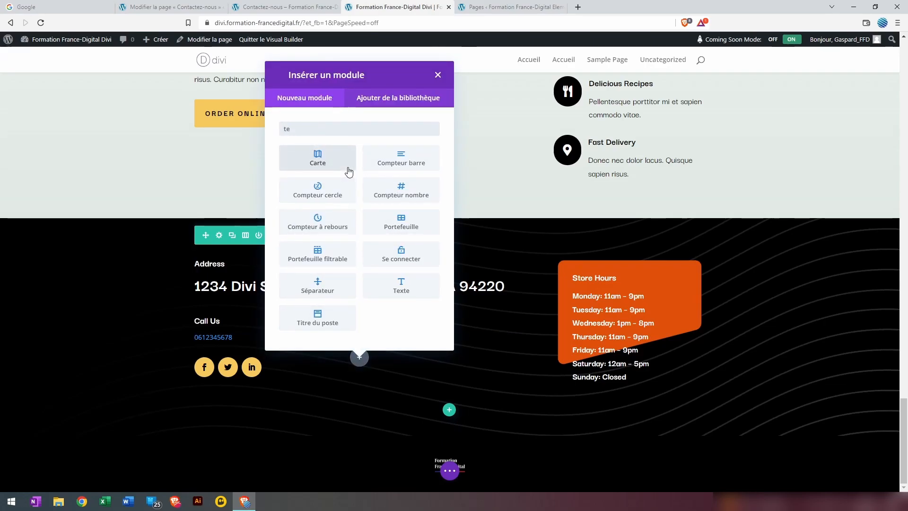
pyautogui.write('xt')
pyautogui.click(350, 168)
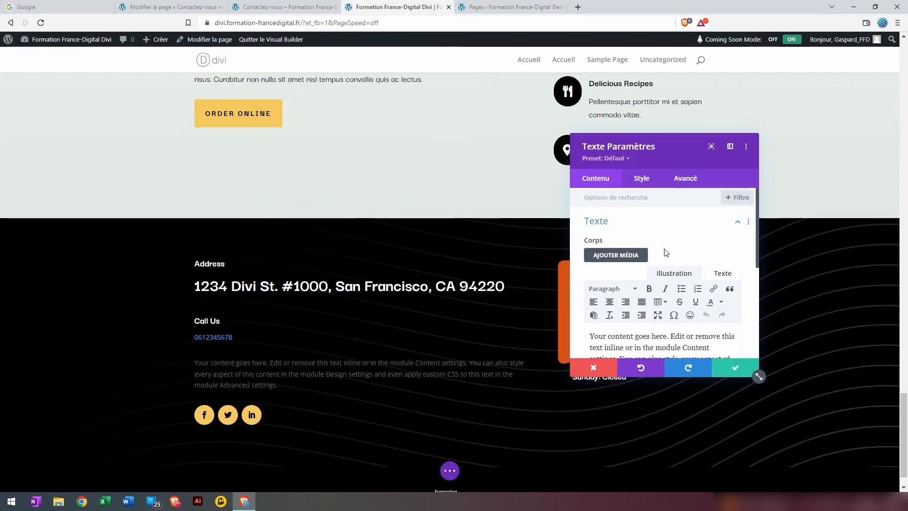
pyautogui.scroll(-1, 668, 284)
pyautogui.moveTo(710, 346); pyautogui.dragTo(564, 270)
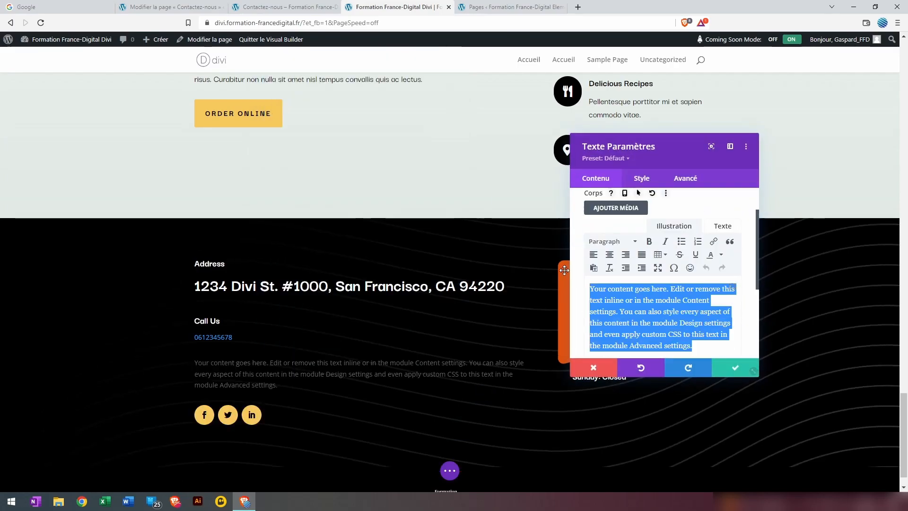
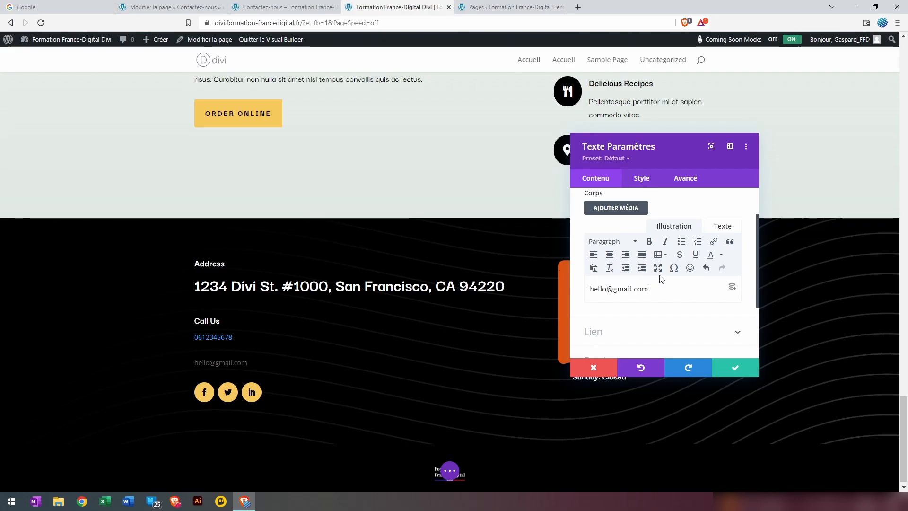
pyautogui.hotkey('ctrl', 'a')
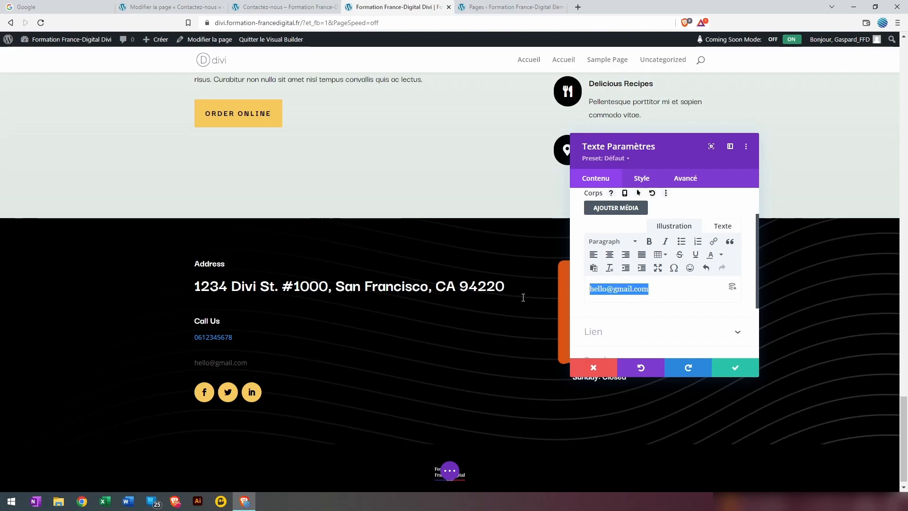
# Link the e-mail address as mailto: plus the address, close the module, and bring up the page save actions
pyautogui.click(713, 242)
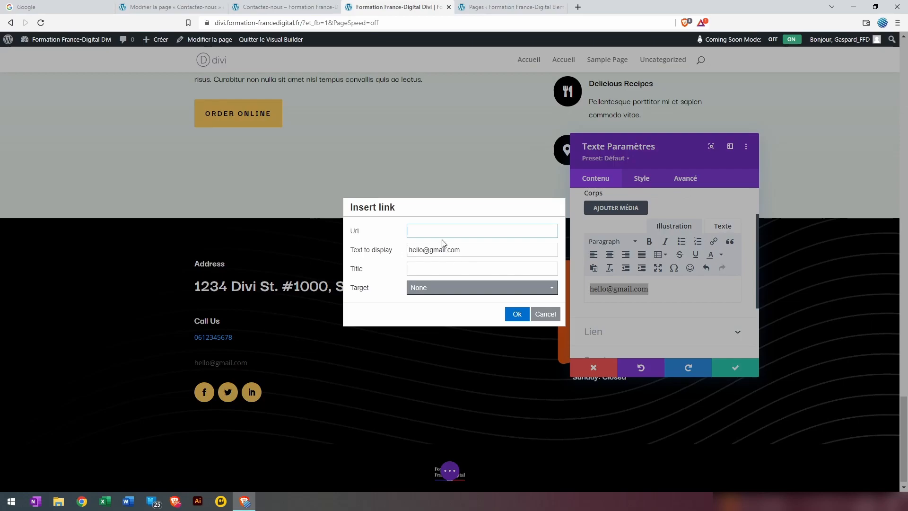
pyautogui.write('mailto:')
pyautogui.press('Tab')
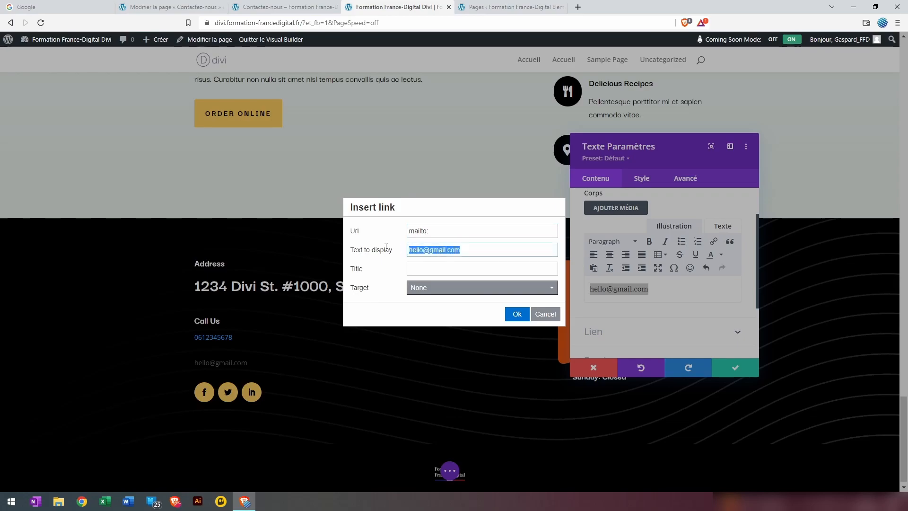
pyautogui.hotkey('ctrl', 'c')
pyautogui.click(433, 231)
pyautogui.hotkey('ctrl', 'v')
pyautogui.click(522, 315)
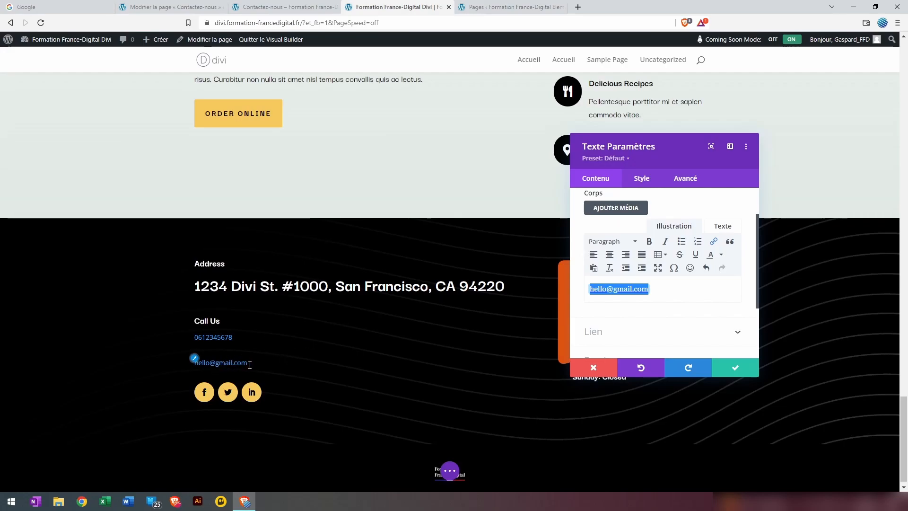
pyautogui.click(754, 373)
pyautogui.click(453, 473)
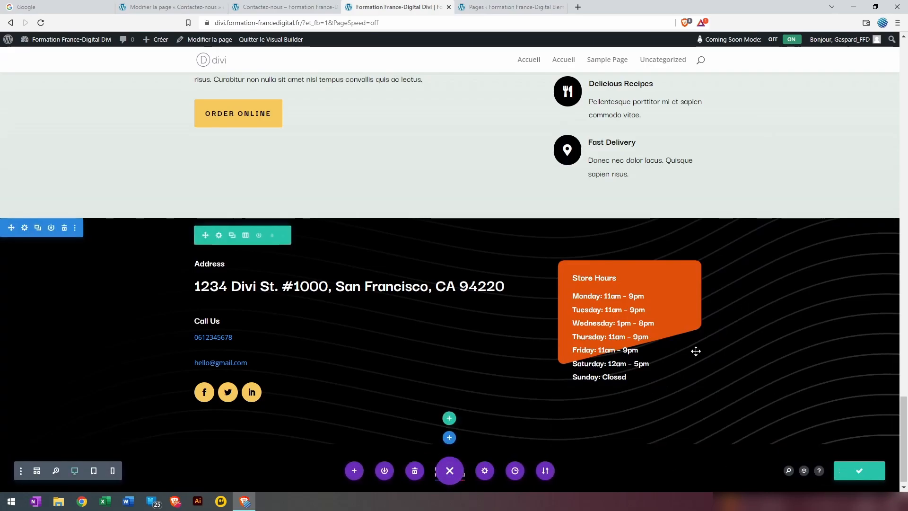
# Leave the Visual Builder and test the footer phone and e-mail links on the live Accueil page, cancelling each prompt
pyautogui.click(283, 39)
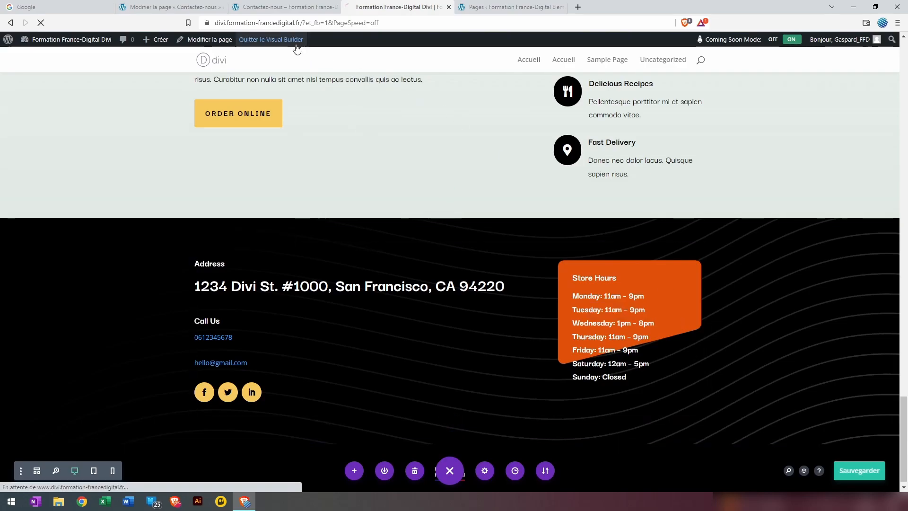
pyautogui.scroll(-20, 476, 300)
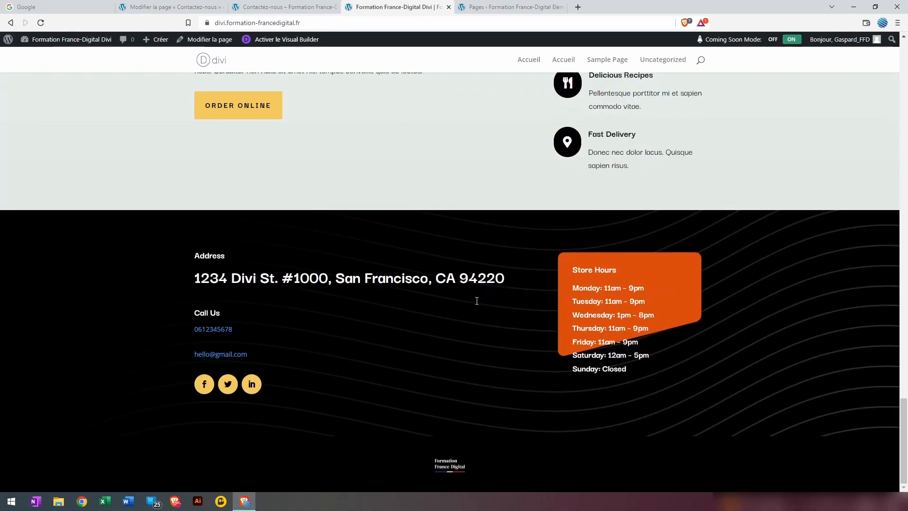
pyautogui.click(216, 334)
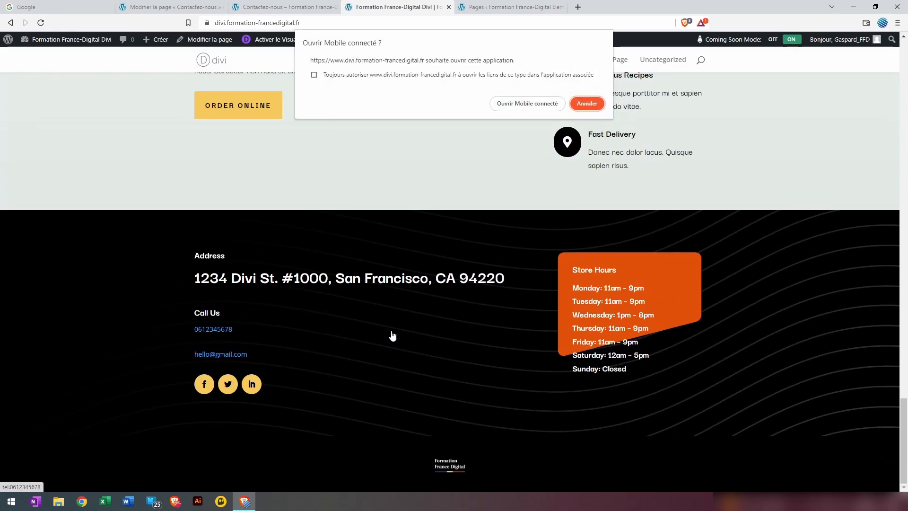
pyautogui.click(588, 102)
pyautogui.click(236, 360)
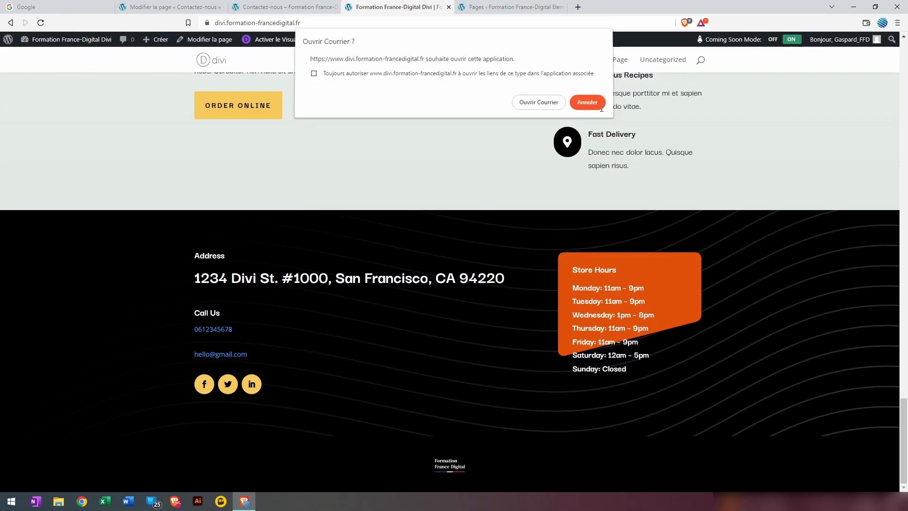
pyautogui.click(588, 102)
# From the Elementor site's pages, edit Contactez-nous with Elementor and scroll down to the map
pyautogui.click(516, 7)
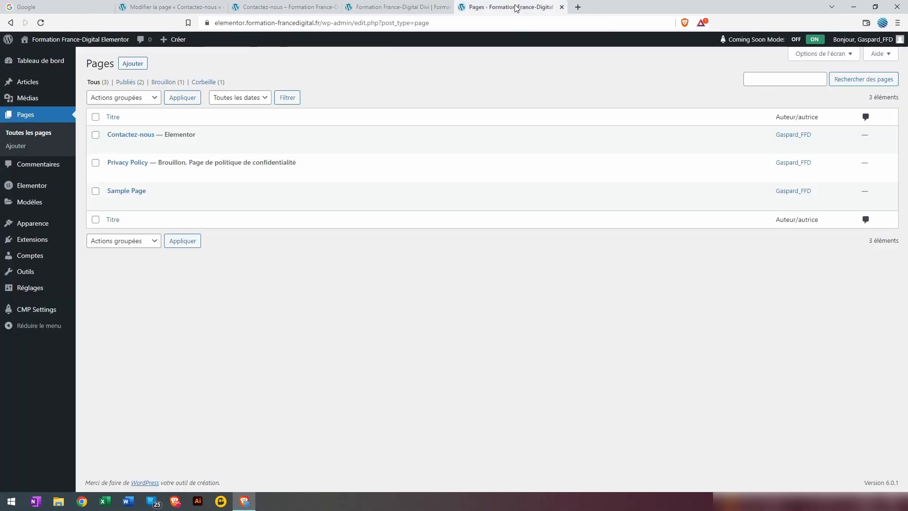
pyautogui.moveTo(278, 152)
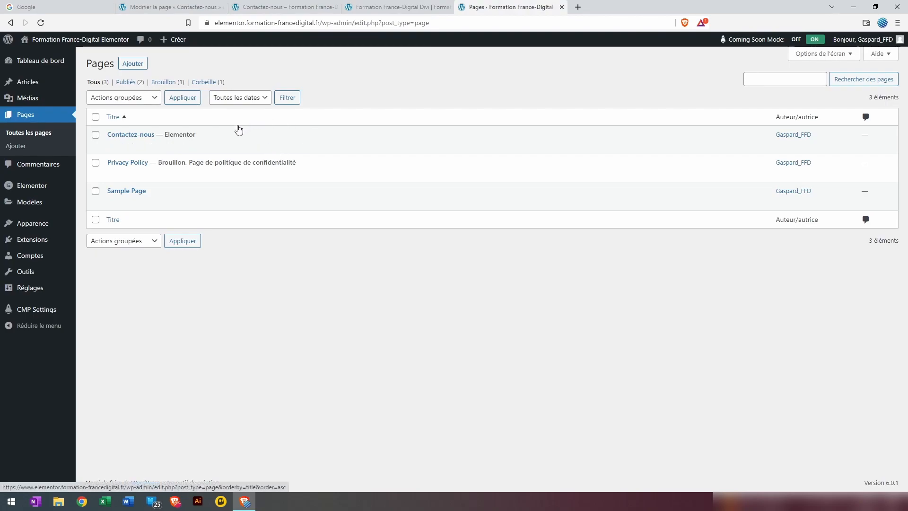
pyautogui.click(260, 148)
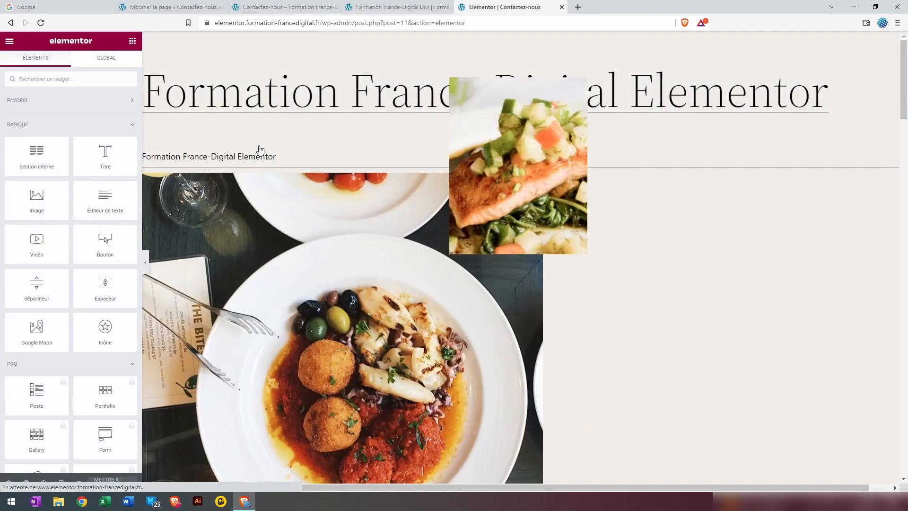
pyautogui.scroll(-15, 543, 227)
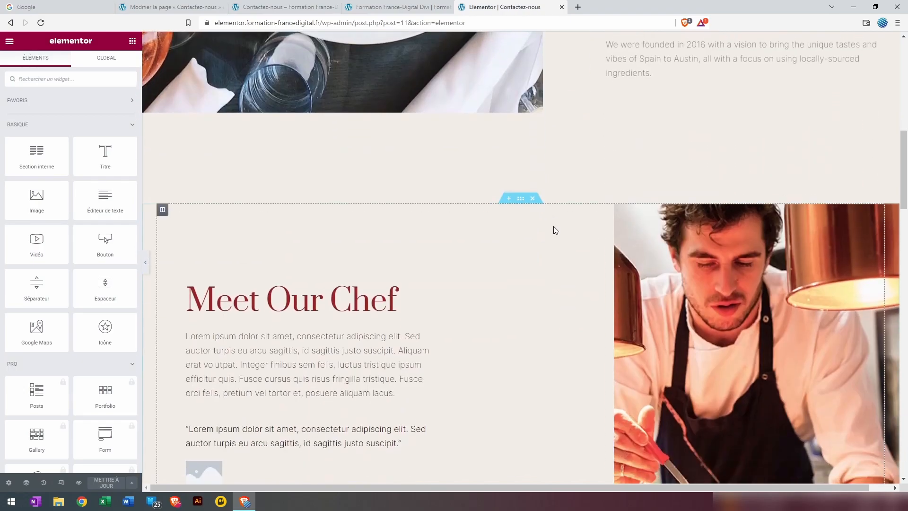
pyautogui.scroll(-12, 551, 224)
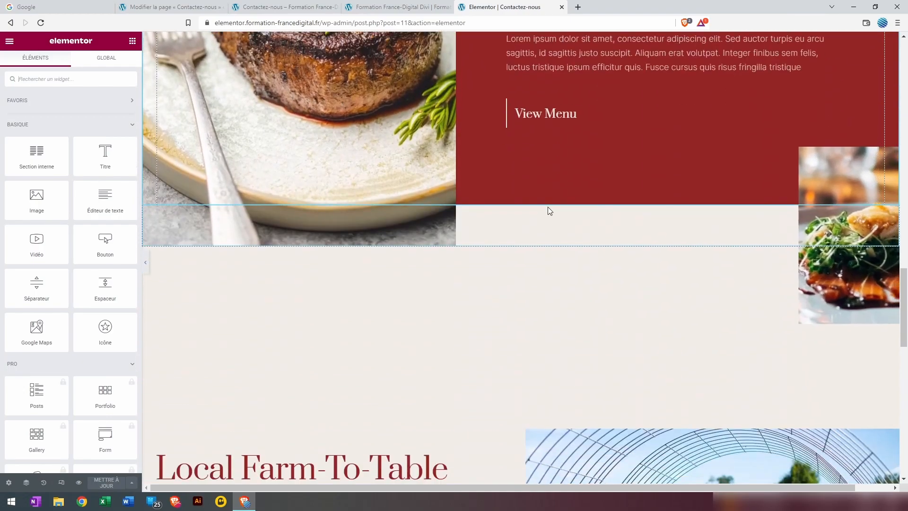
pyautogui.scroll(-13, 548, 208)
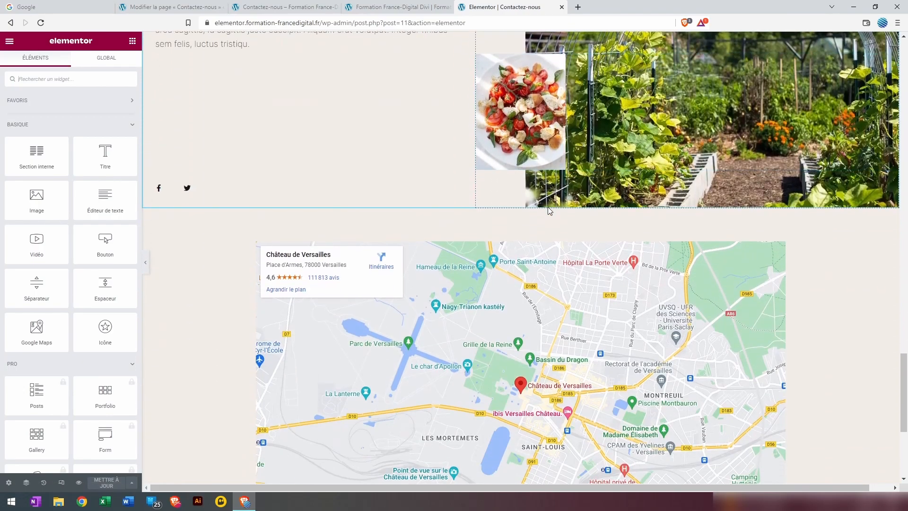
pyautogui.scroll(-1, 506, 320)
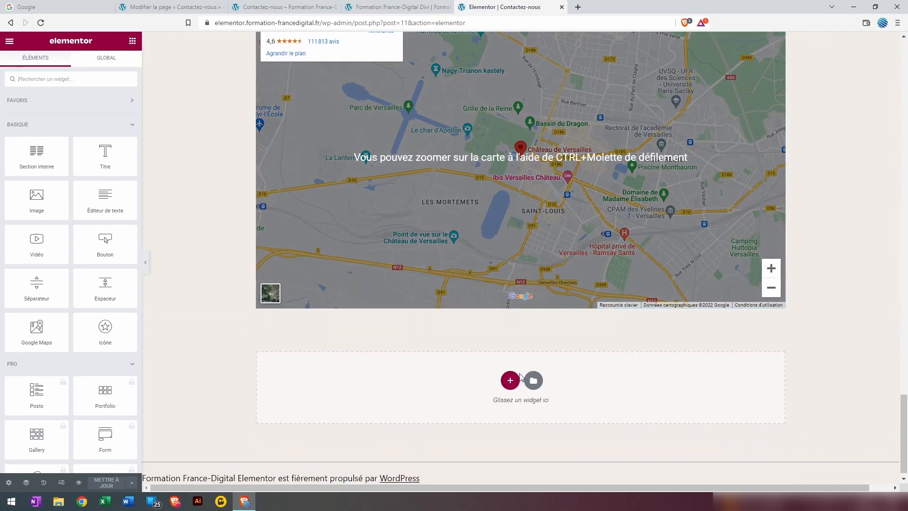
# Add a single-column section below the map and drop an Éditeur de texte widget into it
pyautogui.click(510, 381)
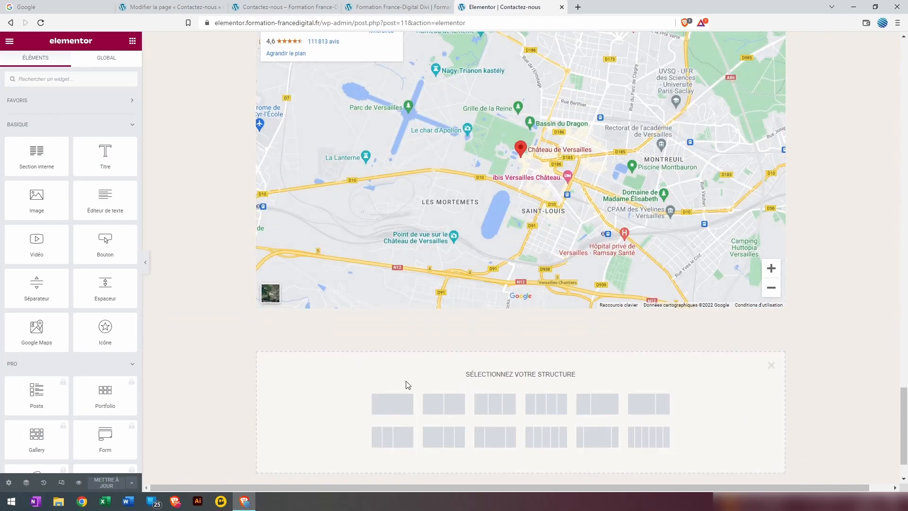
pyautogui.click(397, 407)
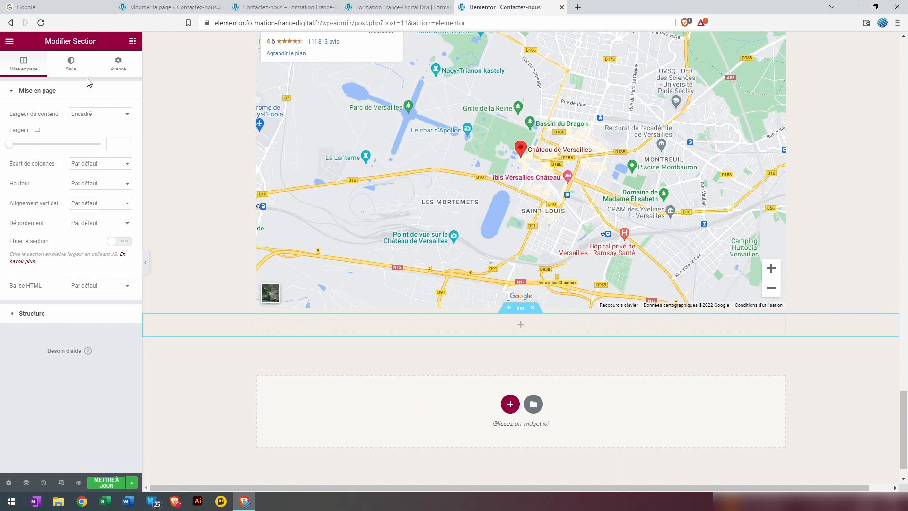
pyautogui.click(132, 40)
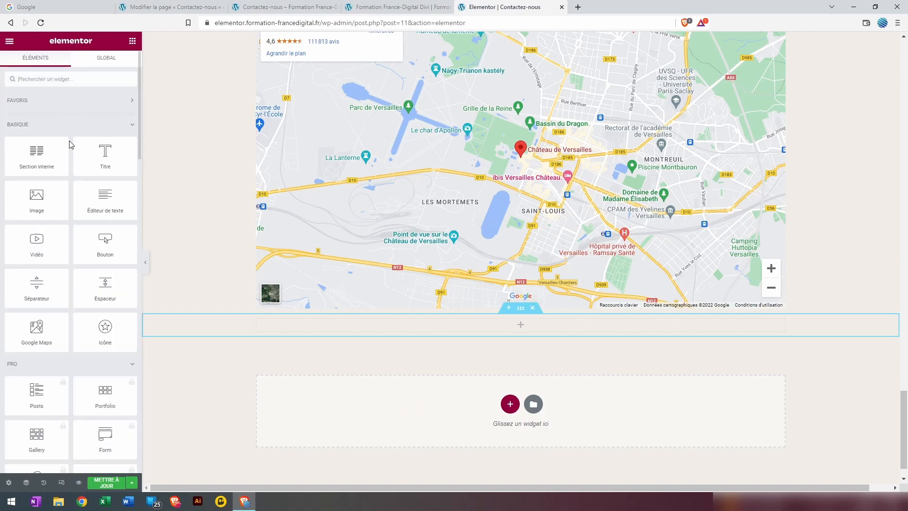
pyautogui.moveTo(105, 204); pyautogui.dragTo(520, 397)
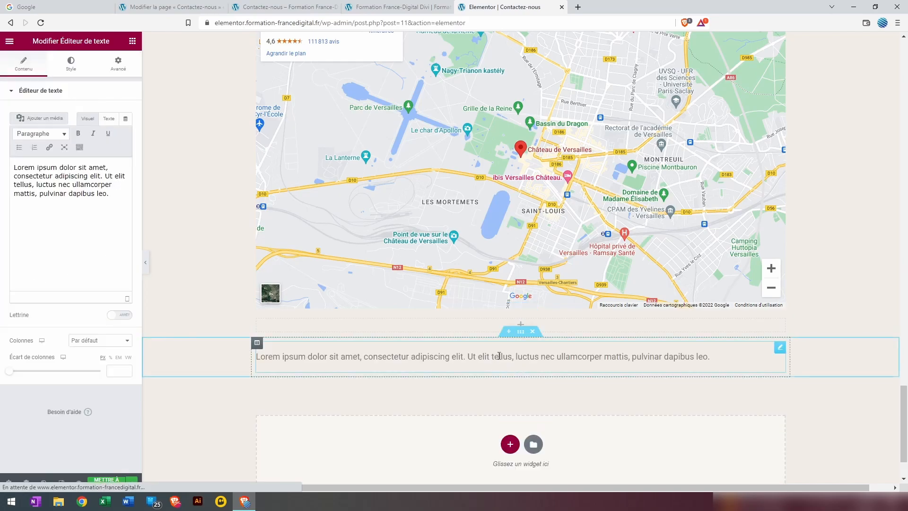
# Replace the Lorem ipsum placeholder text with a phone number and select it
pyautogui.scroll(-1, 223, 258)
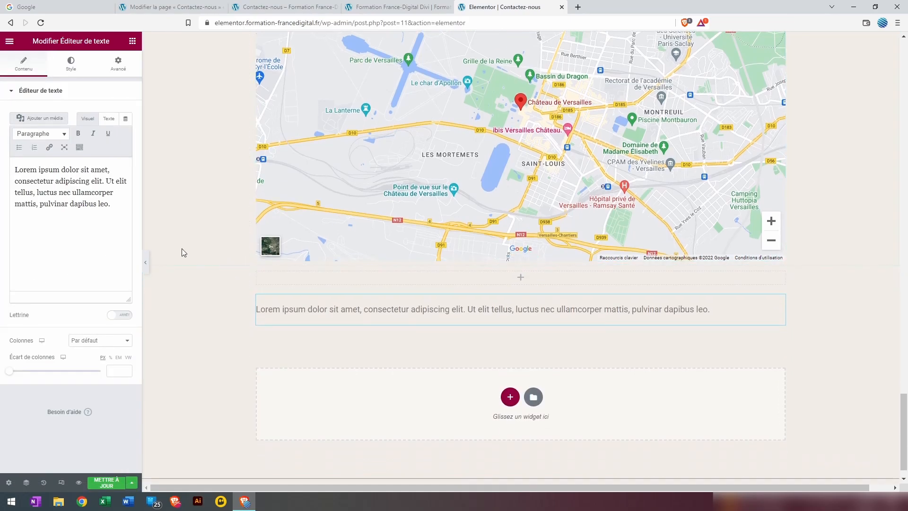
pyautogui.moveTo(127, 207); pyautogui.dragTo(2, 178)
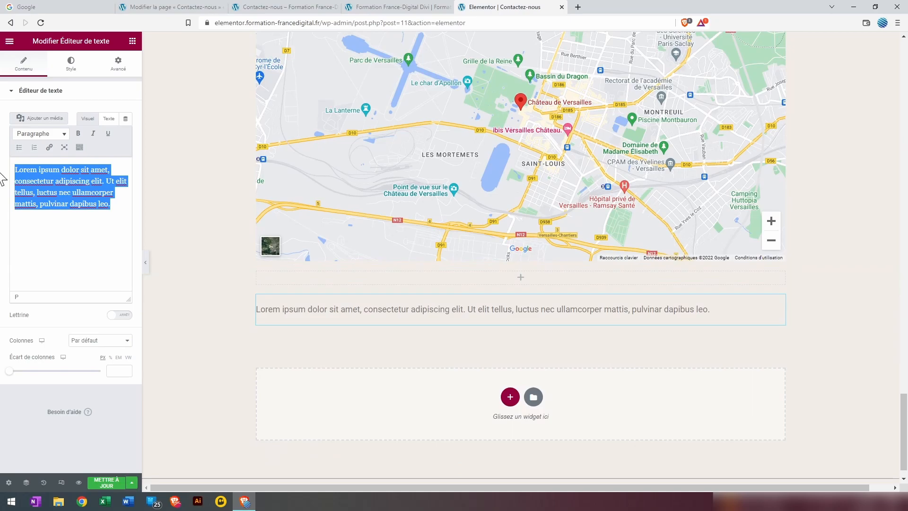
pyautogui.write('0612345678')
pyautogui.moveTo(57, 166); pyautogui.dragTo(14, 167)
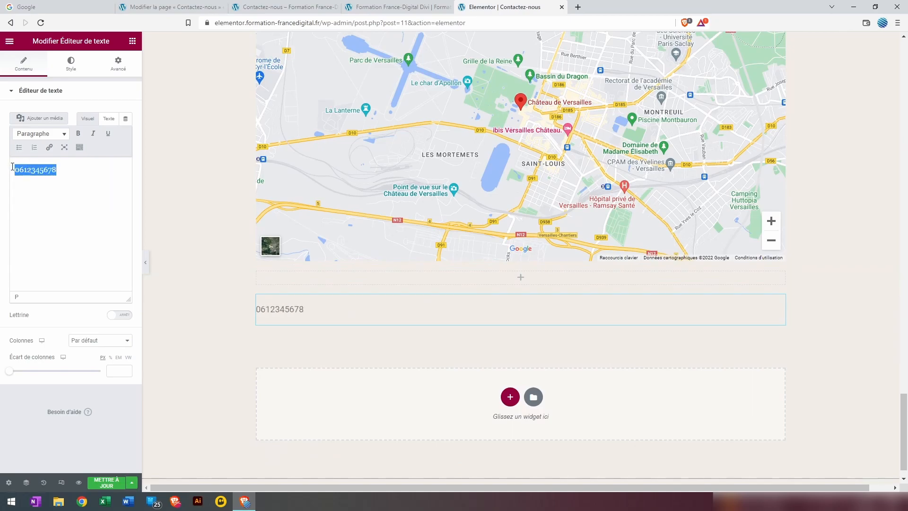
# Link the phone number with a tel: address and start a new line below it
pyautogui.click(52, 149)
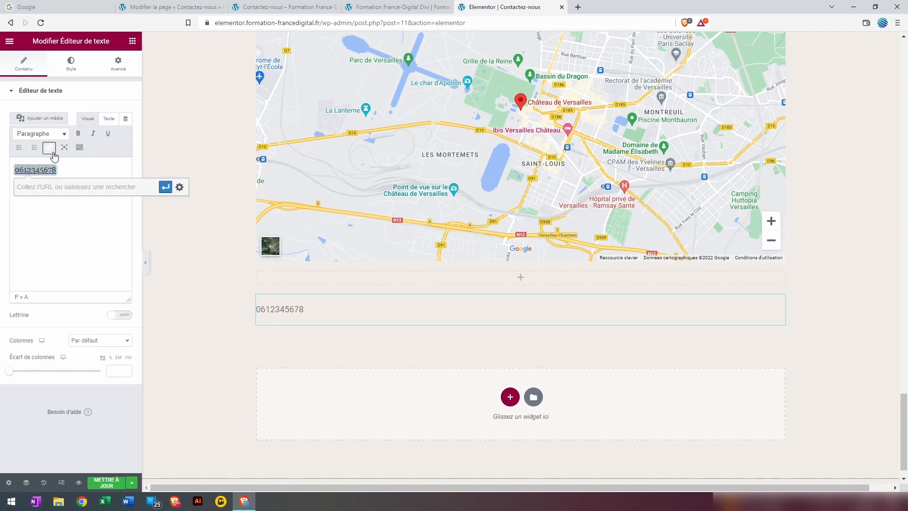
pyautogui.write('te')
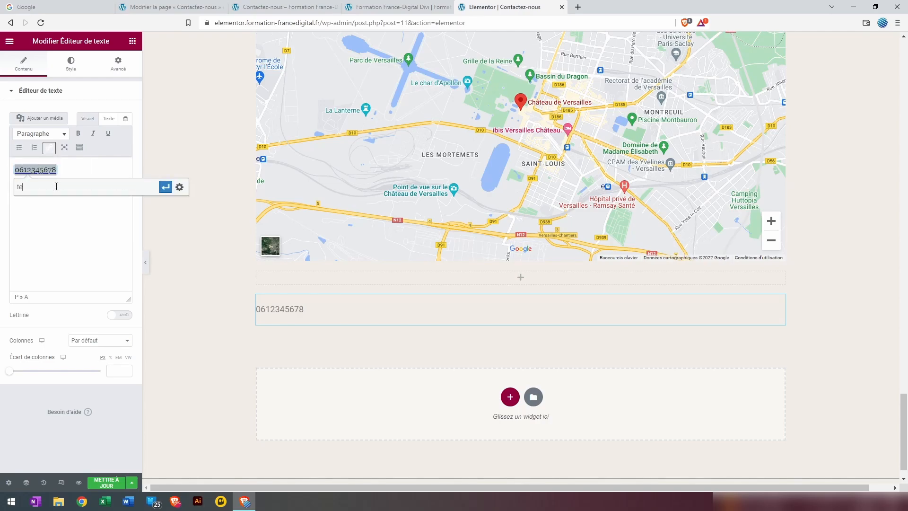
pyautogui.write('l:0612345678')
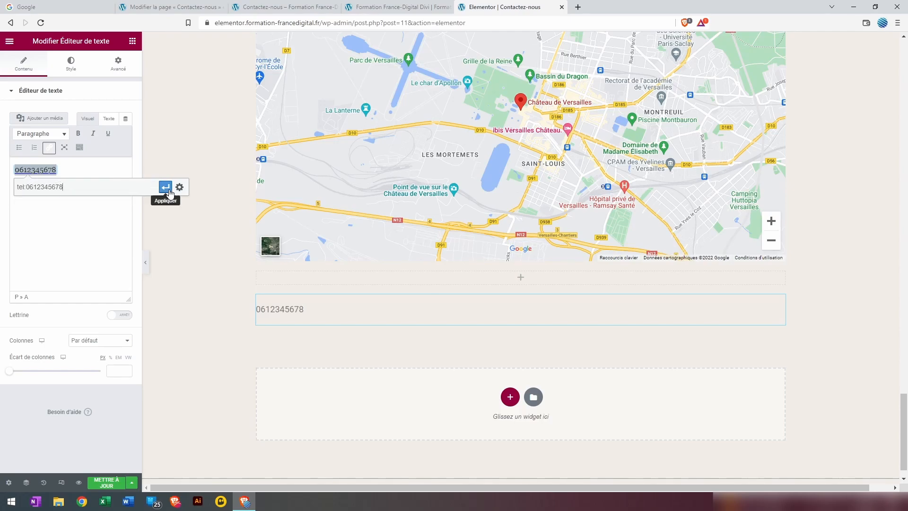
pyautogui.click(165, 187)
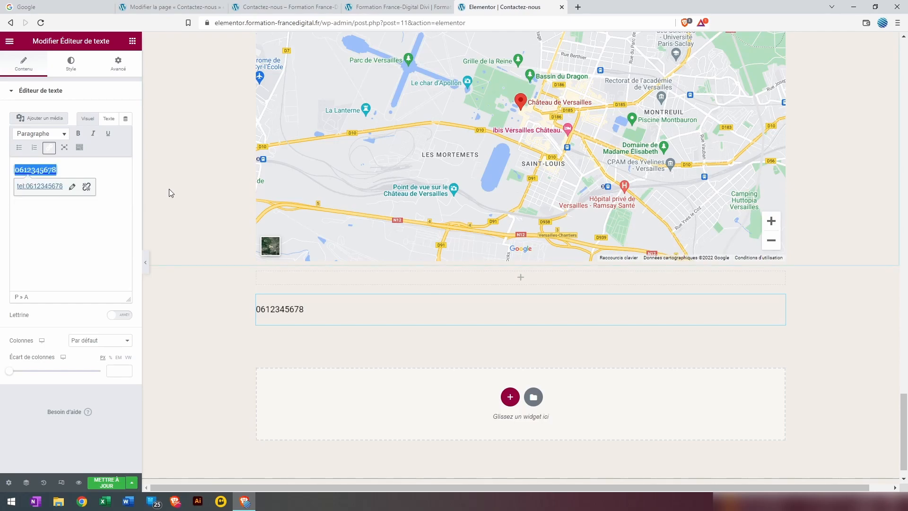
pyautogui.click(69, 170)
pyautogui.press('Return')
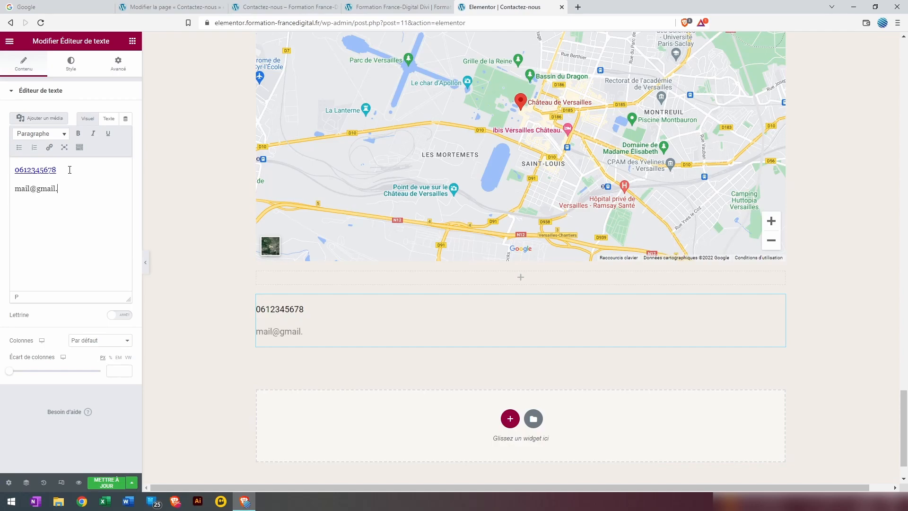
# Link the e-mail address with its mailto: address and save the page with Mettre à jour
pyautogui.moveTo(14, 188); pyautogui.dragTo(73, 194)
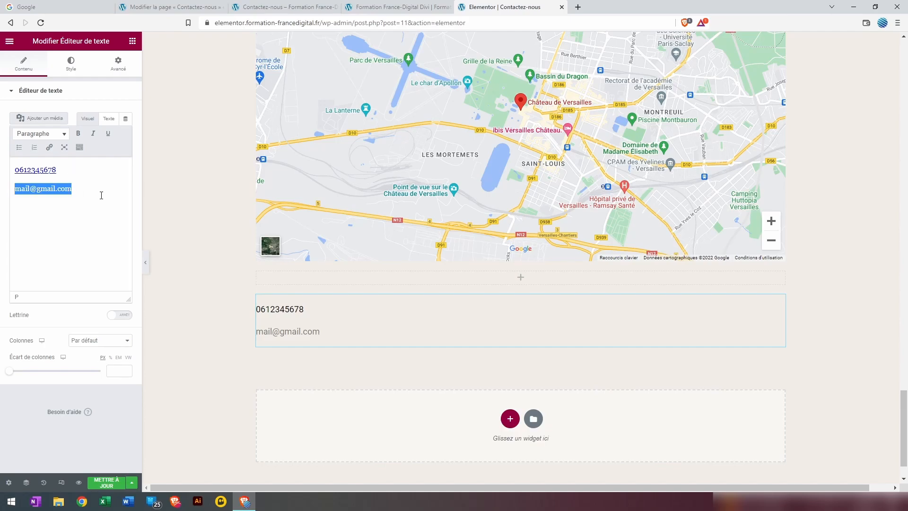
pyautogui.click(49, 147)
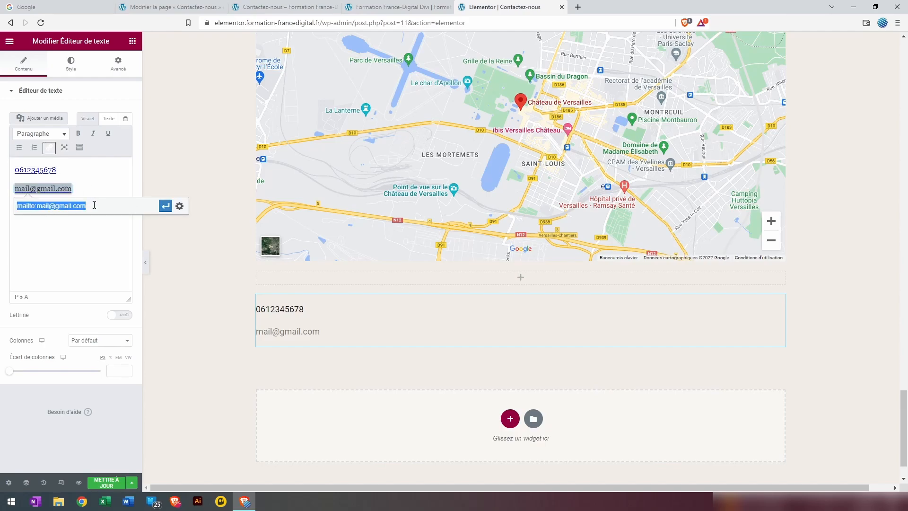
pyautogui.click(22, 206)
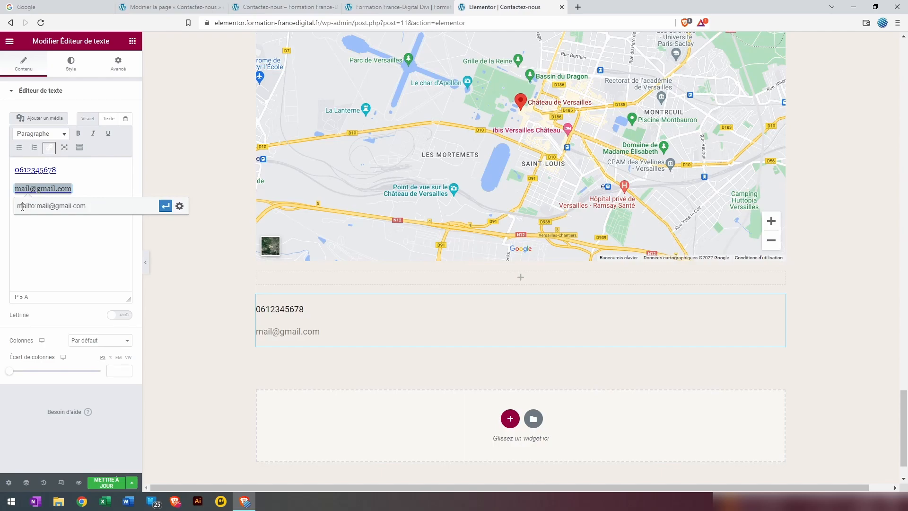
pyautogui.moveTo(33, 206)
pyautogui.mouseDown()
pyautogui.moveTo(57, 207)
pyautogui.moveTo(18, 206)
pyautogui.mouseUp()
pyautogui.click(165, 205)
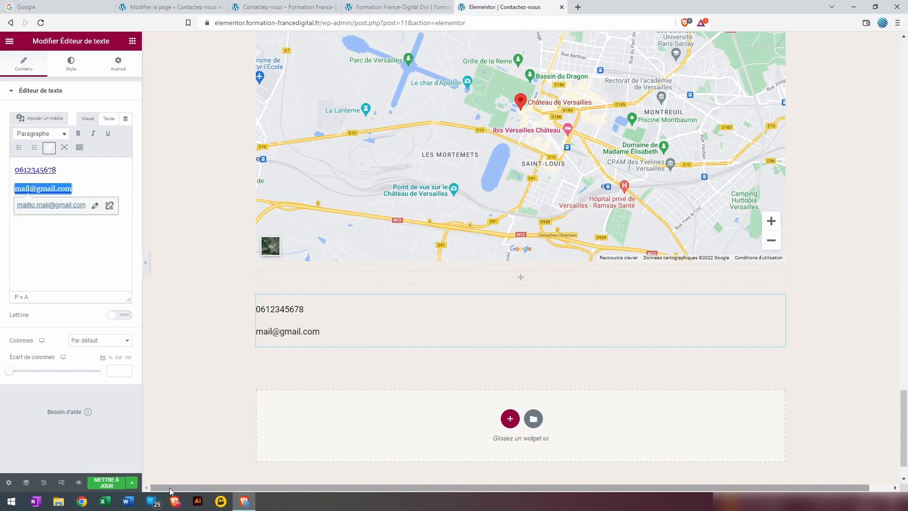
pyautogui.click(114, 485)
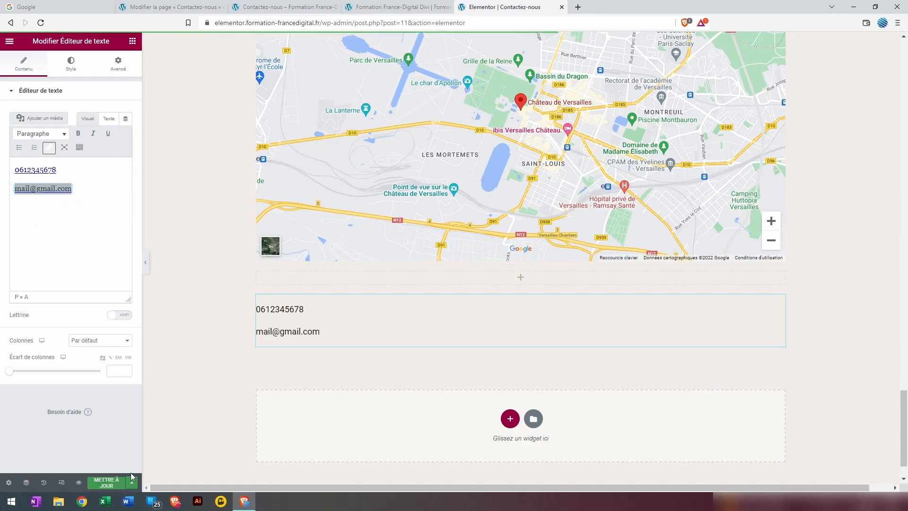
# Preview the page in a new tab and test the phone link, cancelling the calling-app prompt
pyautogui.click(79, 483)
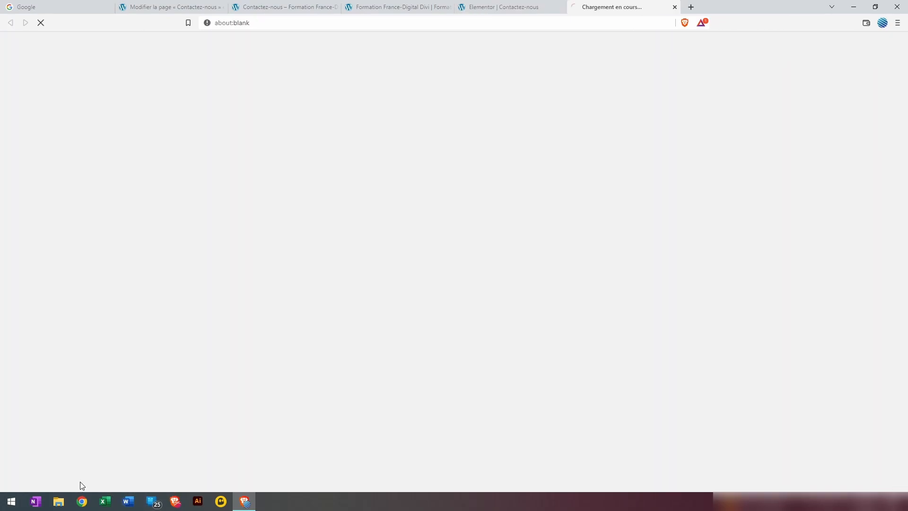
pyautogui.scroll(-20, 321, 323)
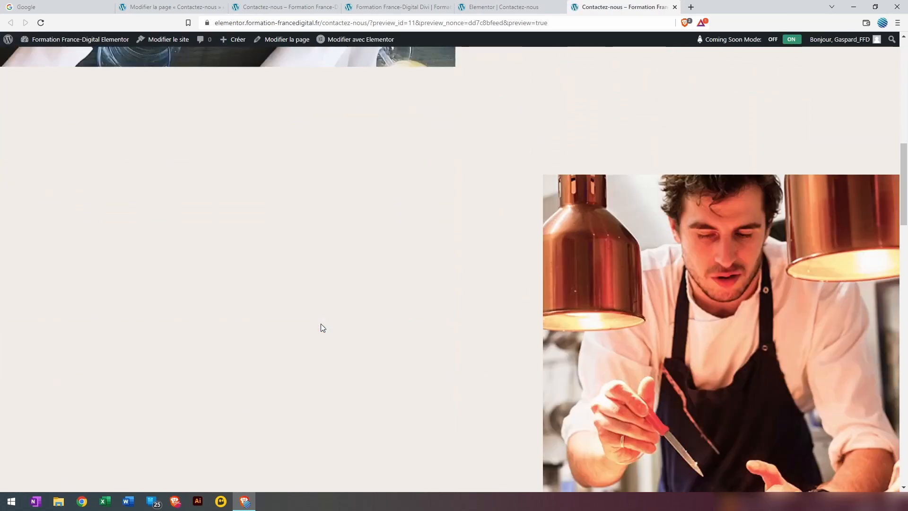
pyautogui.scroll(-6, 175, 317)
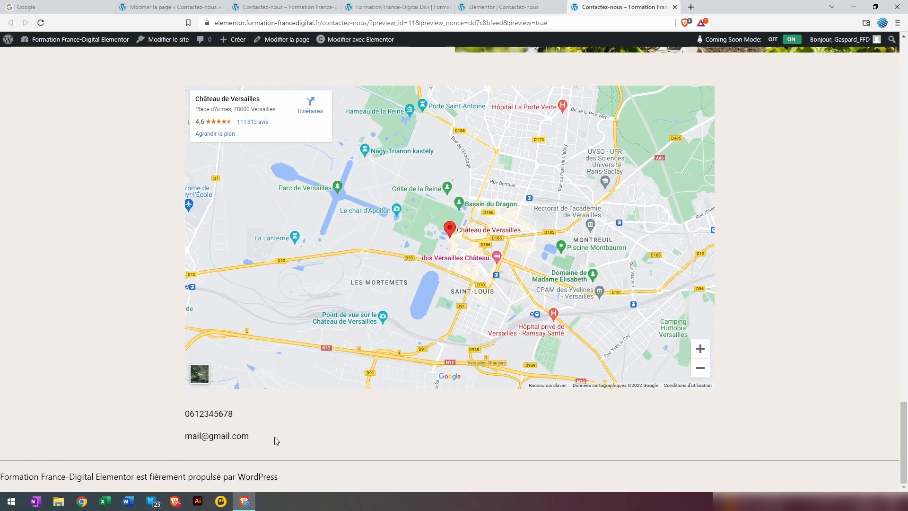
pyautogui.click(222, 415)
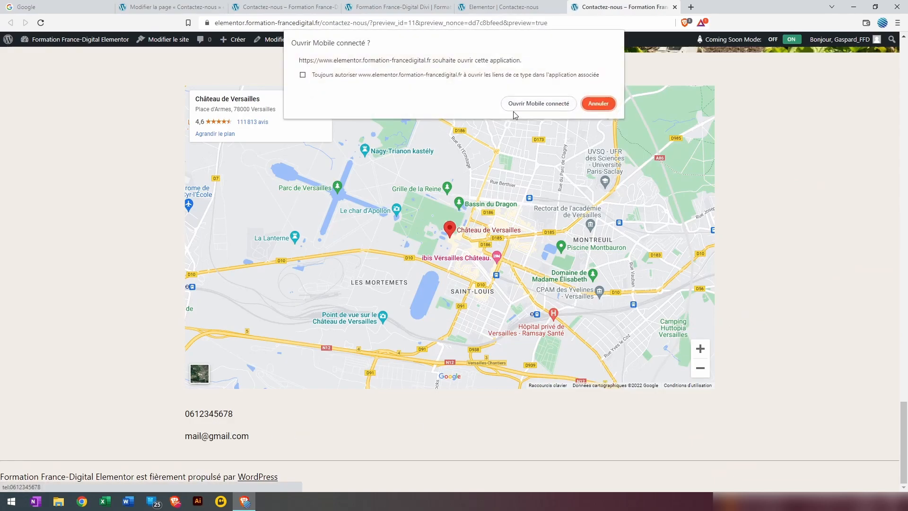
pyautogui.click(598, 103)
# Test the e-mail link, dismiss the mail-app prompt, and scroll back to the top
pyautogui.click(231, 436)
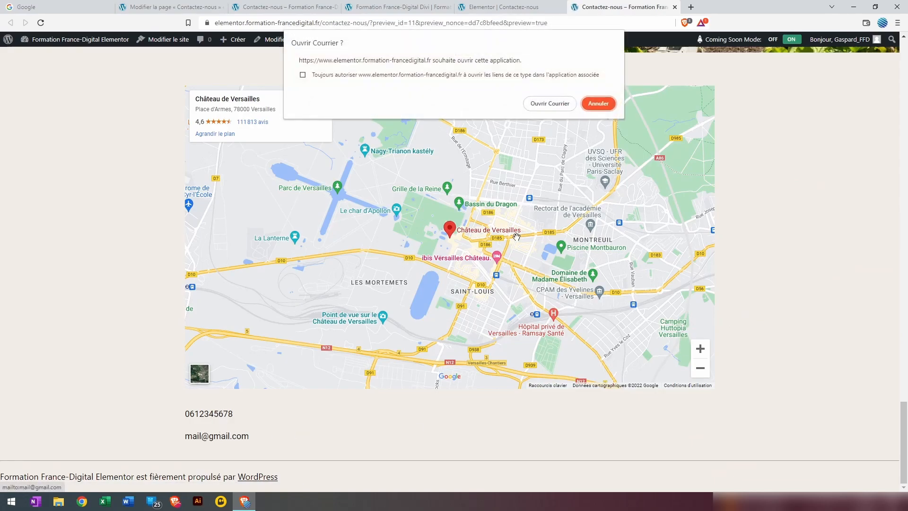
pyautogui.click(611, 103)
pyautogui.scroll(6, 736, 242)
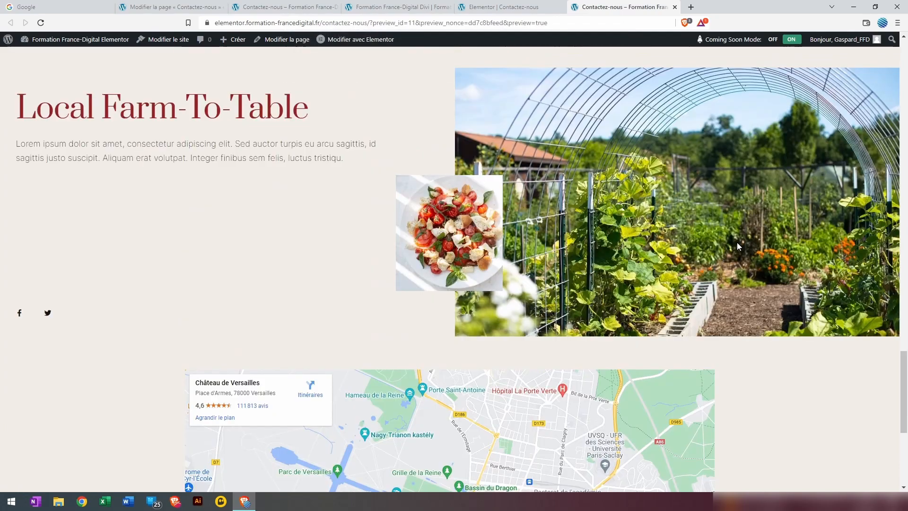
pyautogui.scroll(-6, 737, 244)
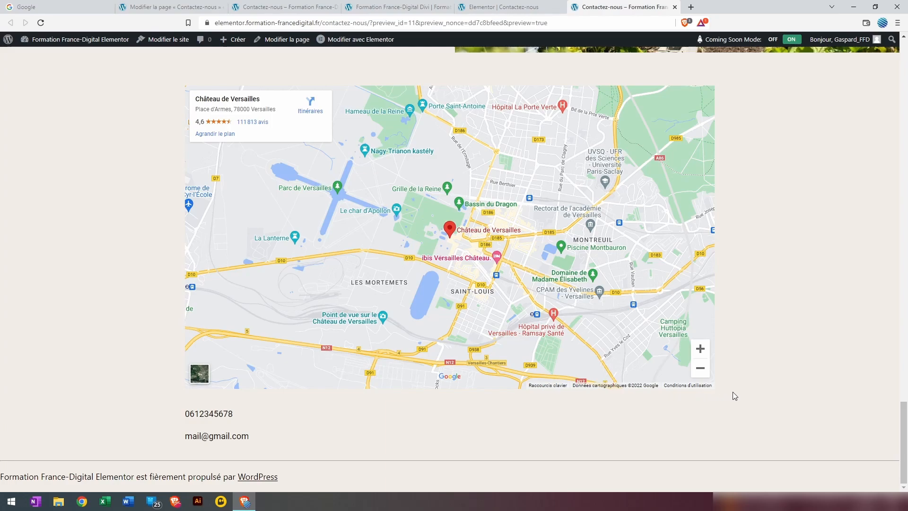
pyautogui.scroll(10, 735, 393)
pyautogui.scroll(8, 738, 392)
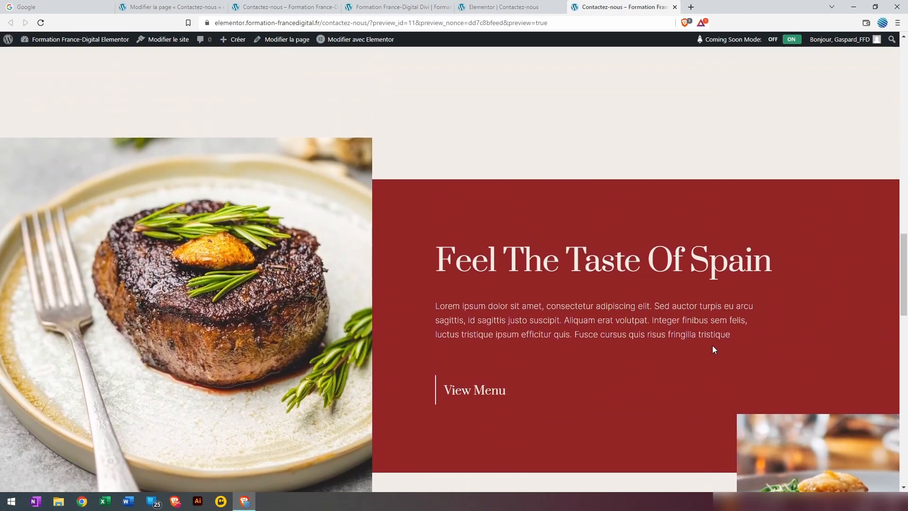
pyautogui.scroll(6, 712, 345)
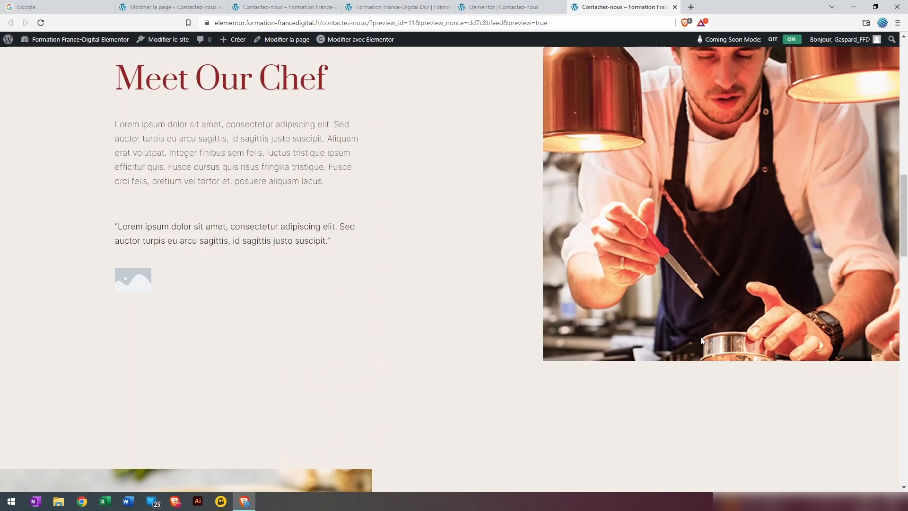